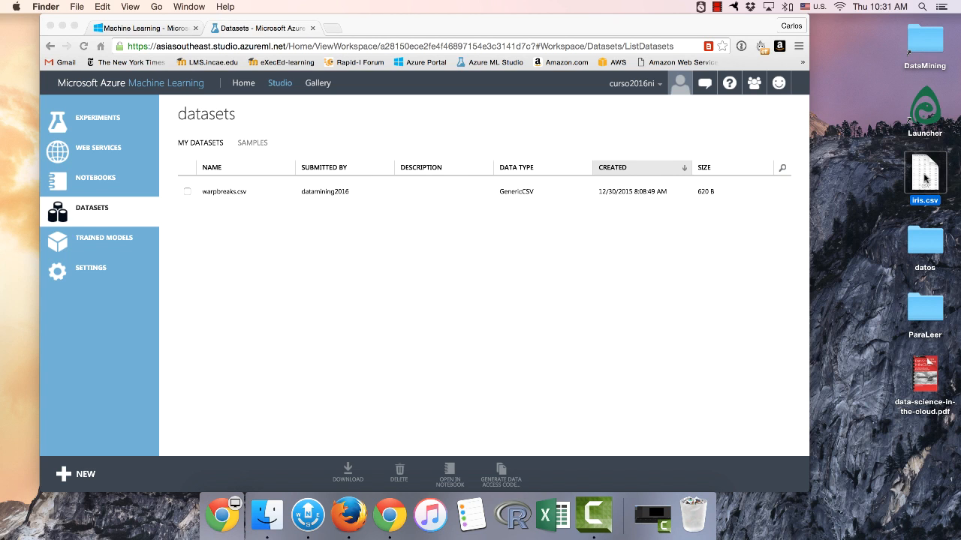
Open iris.csv from the desktop in Excel to examine the four measurement headers and the Species header, and close it.
double_click(924, 177)
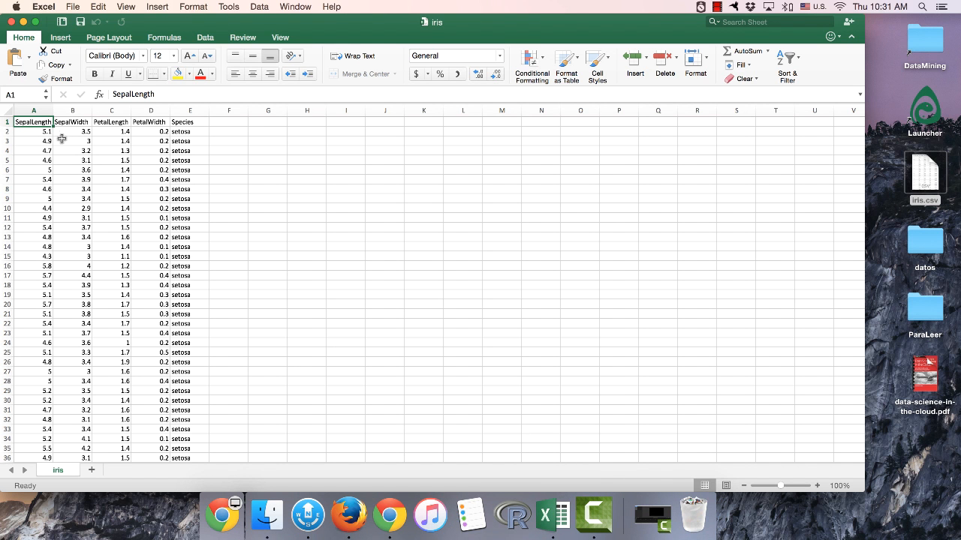
left_click_drag(34, 123, 168, 121)
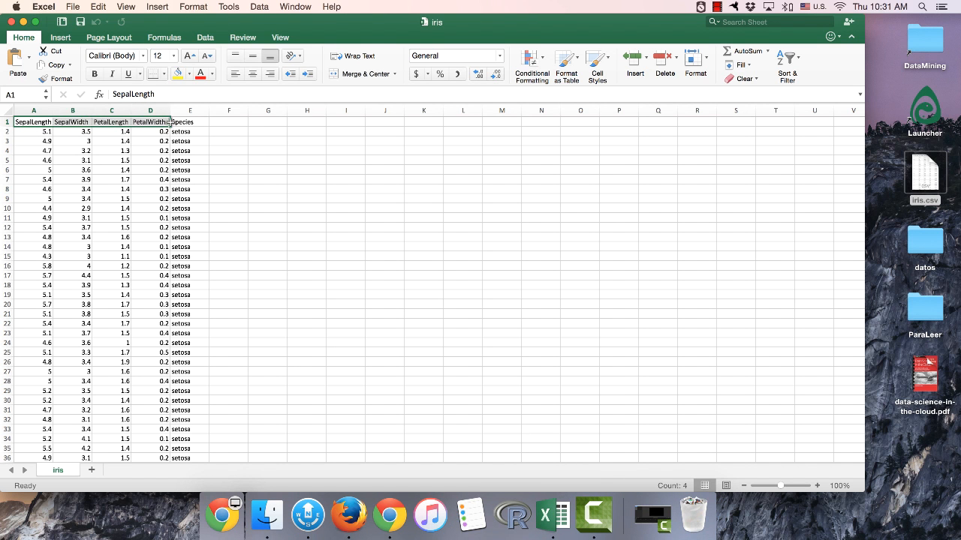
left_click(182, 122)
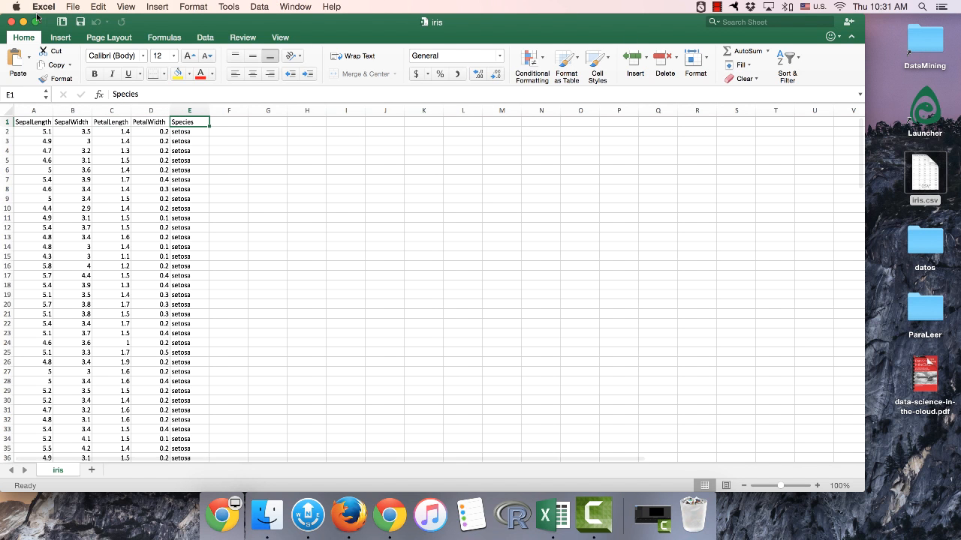
left_click(12, 23)
left_click(453, 296)
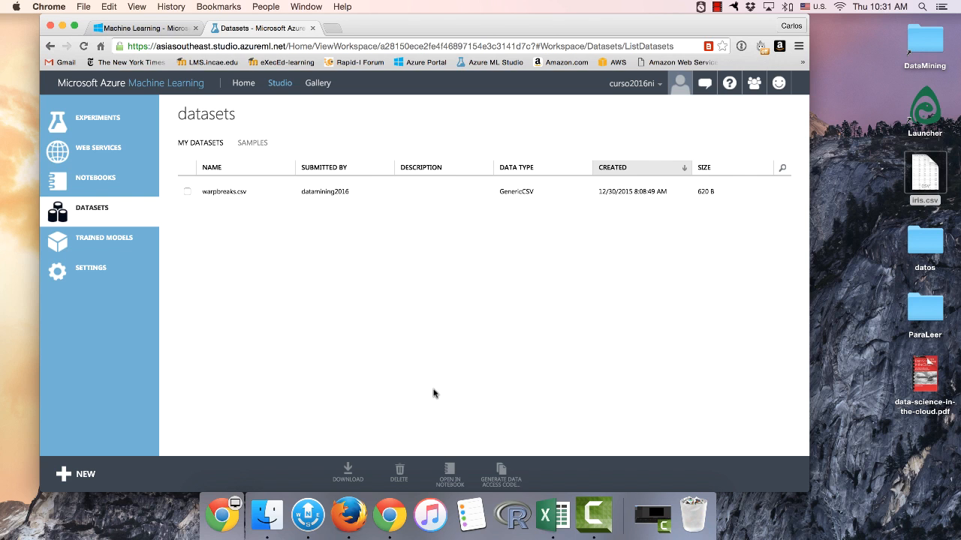
Start a new dataset upload from a local file and choose iris.csv from the Desktop.
left_click(76, 481)
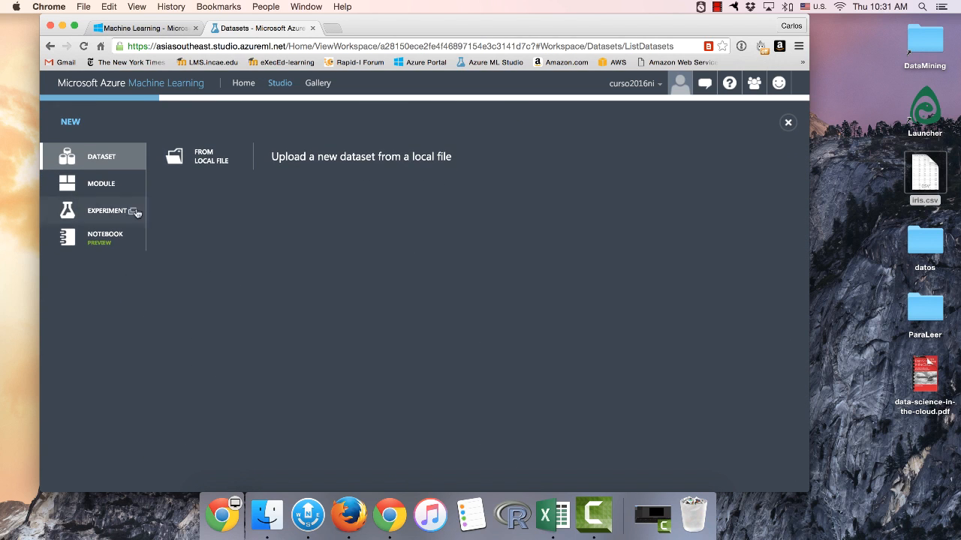
left_click(194, 163)
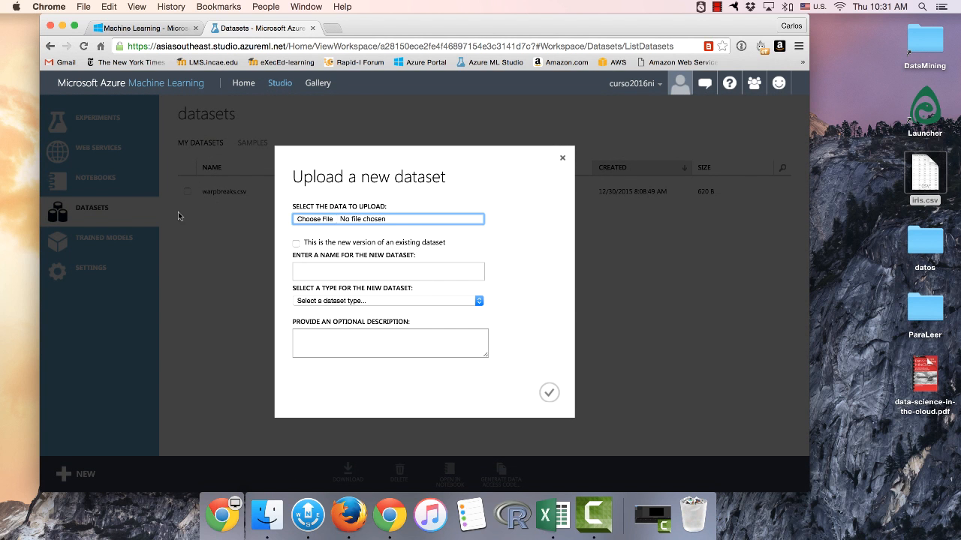
left_click(318, 219)
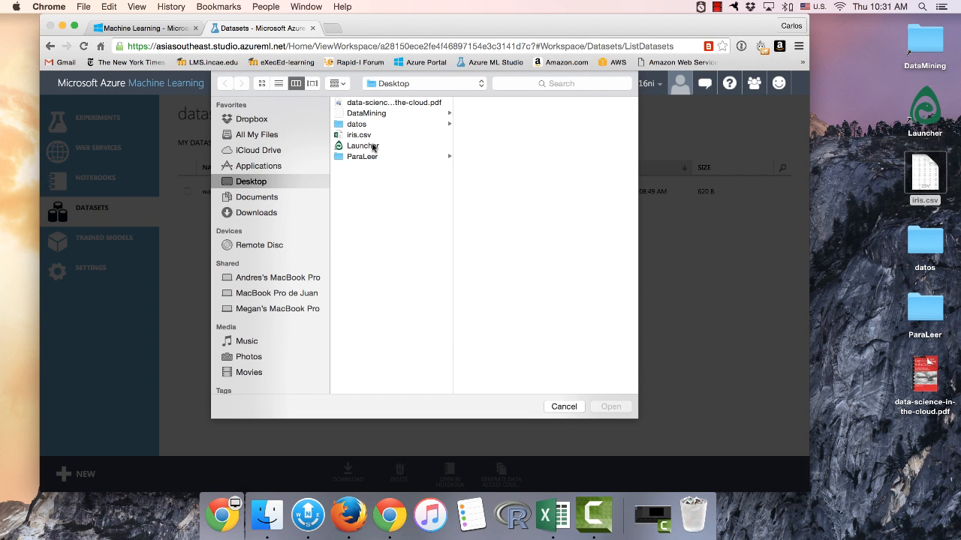
left_click(360, 135)
left_click(610, 407)
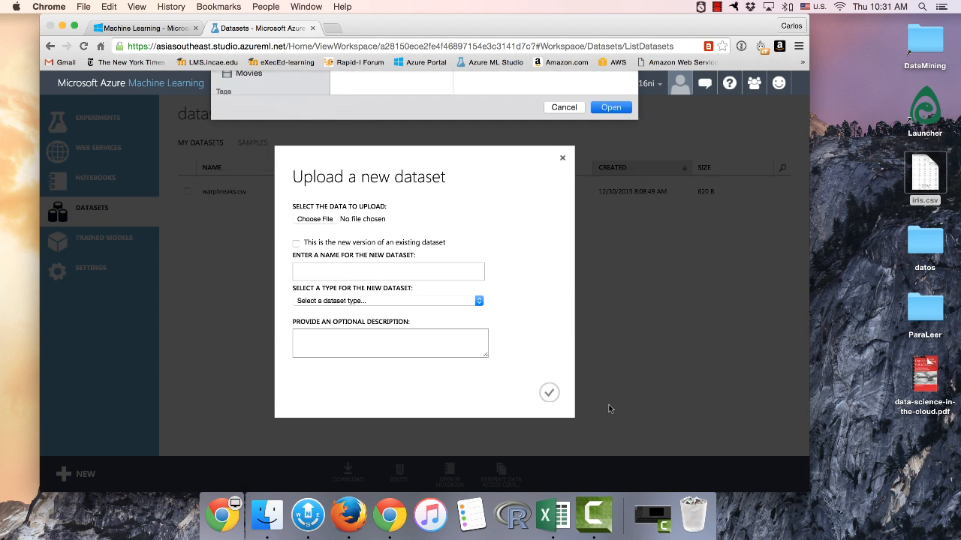
Upload it as "Iris Dataset", a generic CSV file with a header, with the description "Flores de Iris analizadas por Ronald Fisher.".
key("super+a")
type("Ir")
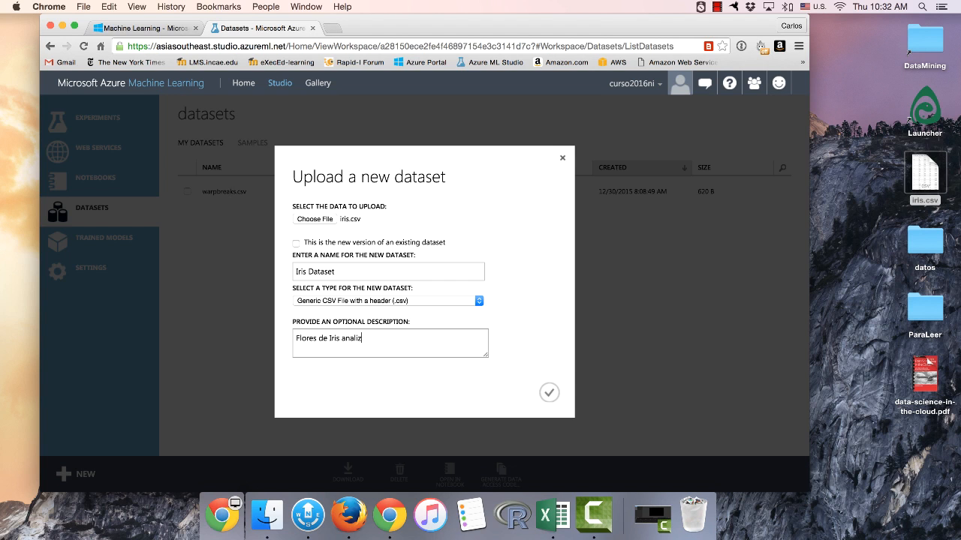
type("ss p")
key("BackSpace")
key("BackSpace")
left_click(548, 393)
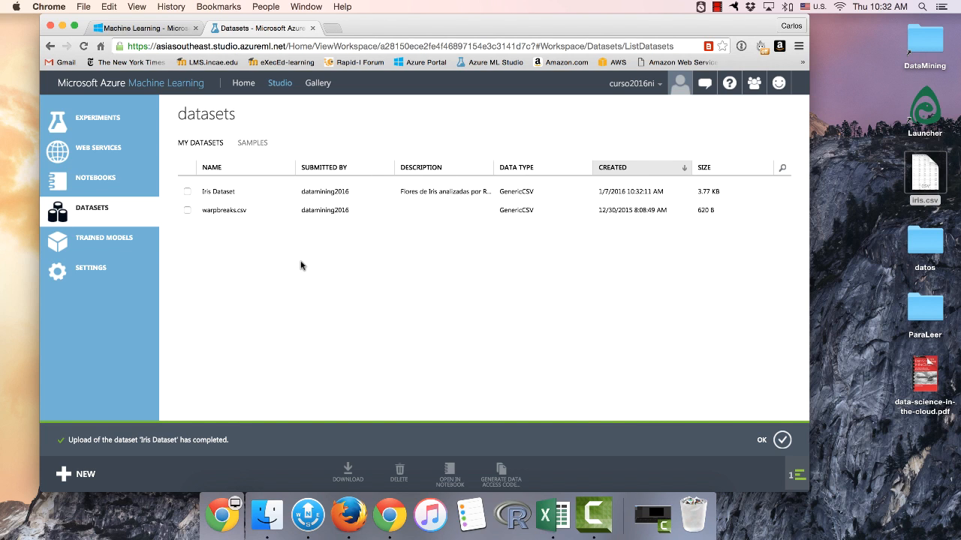
Create a blank experiment and place the Iris Dataset near the top of its canvas.
left_click(75, 474)
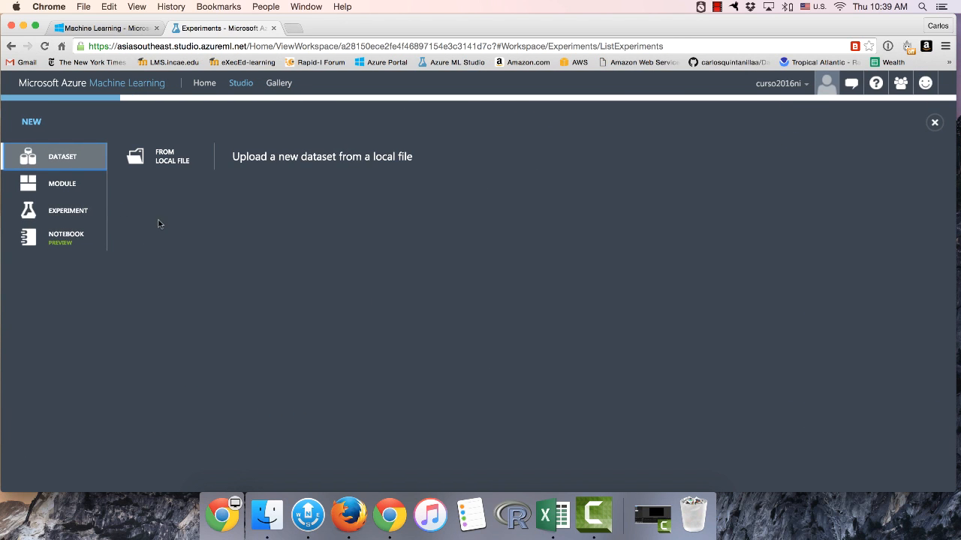
left_click(61, 212)
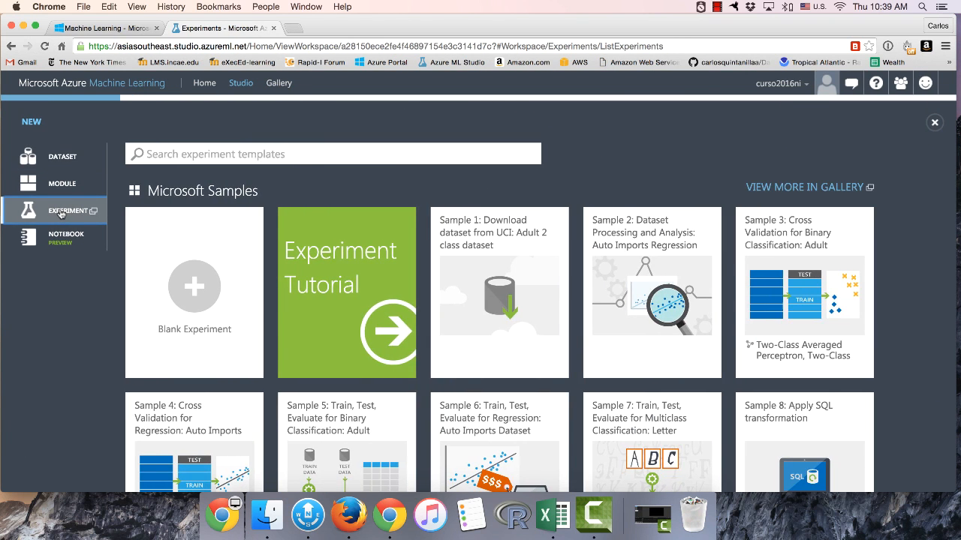
left_click(194, 295)
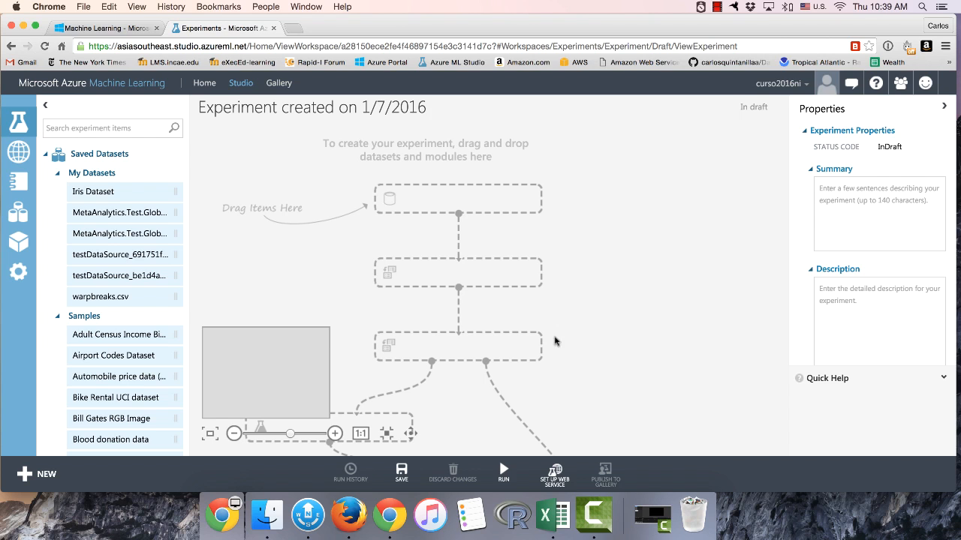
left_click_drag(91, 193, 478, 164)
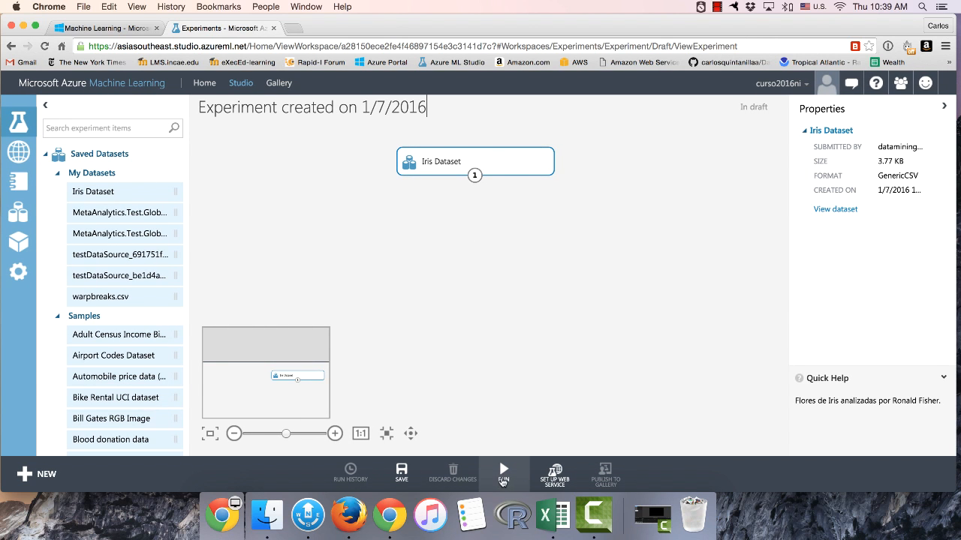
Visualize the Iris Dataset and examine the statistics of each column from SepalLength to Species.
left_click(474, 176)
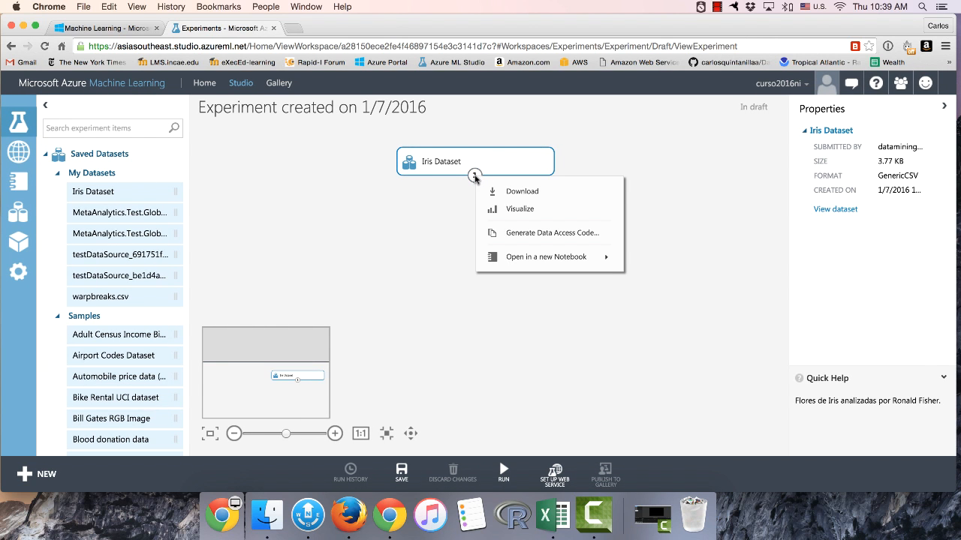
left_click(510, 209)
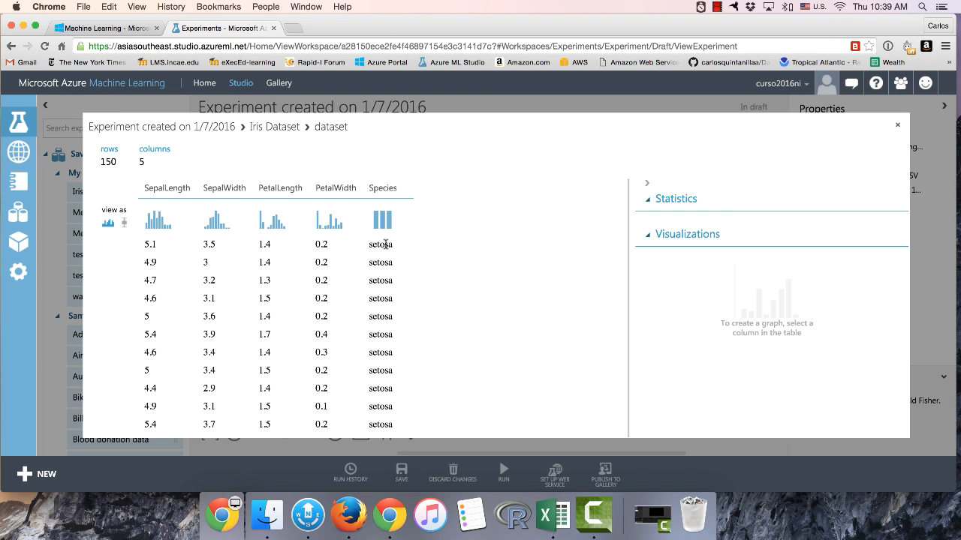
left_click(166, 189)
left_click(240, 189)
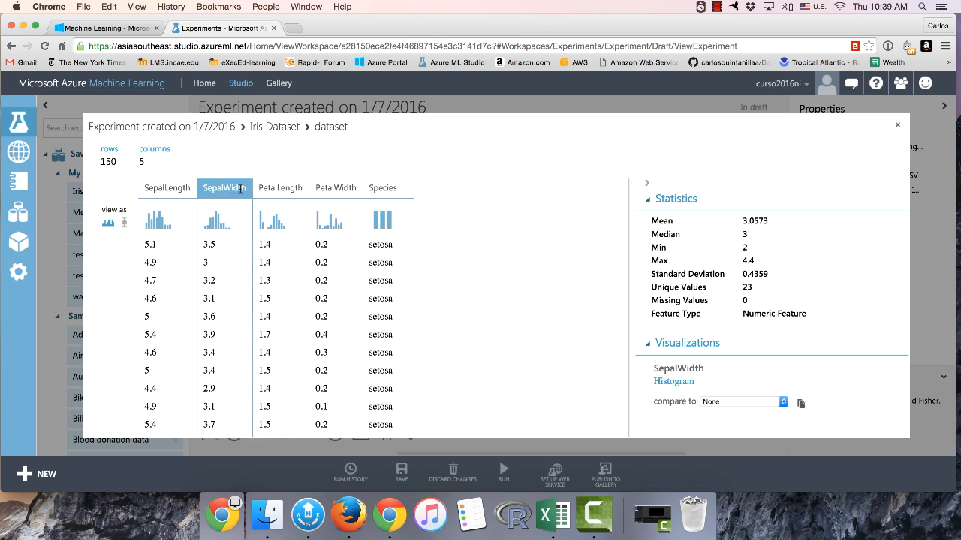
left_click(275, 187)
left_click(323, 187)
left_click(367, 189)
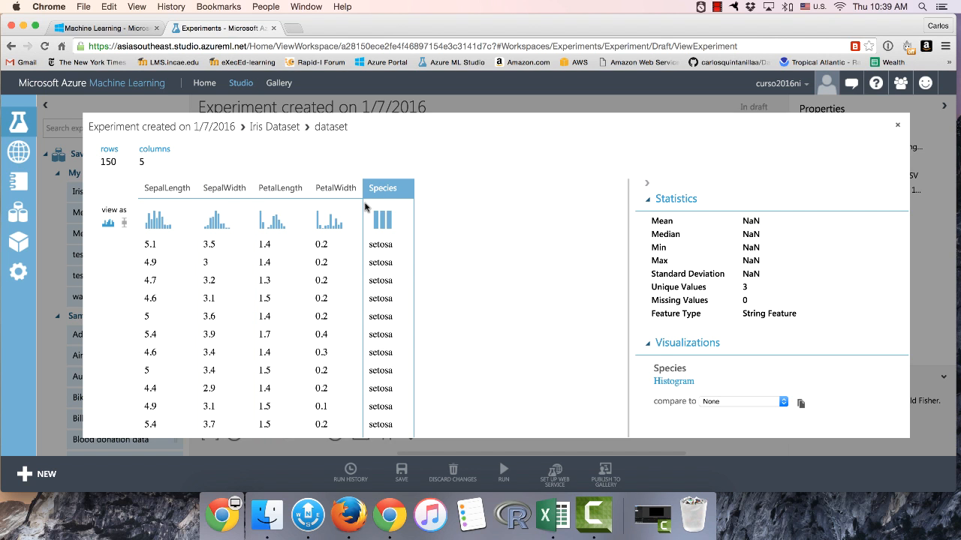
left_click(897, 124)
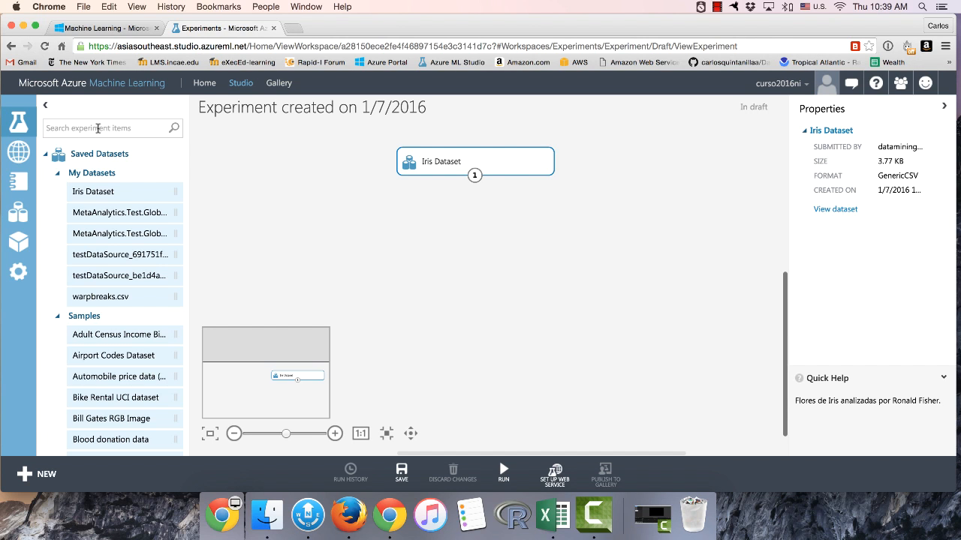
Find the Metadata Editor module, place it below the Iris Dataset and connect the dataset's output to its input.
type("meta")
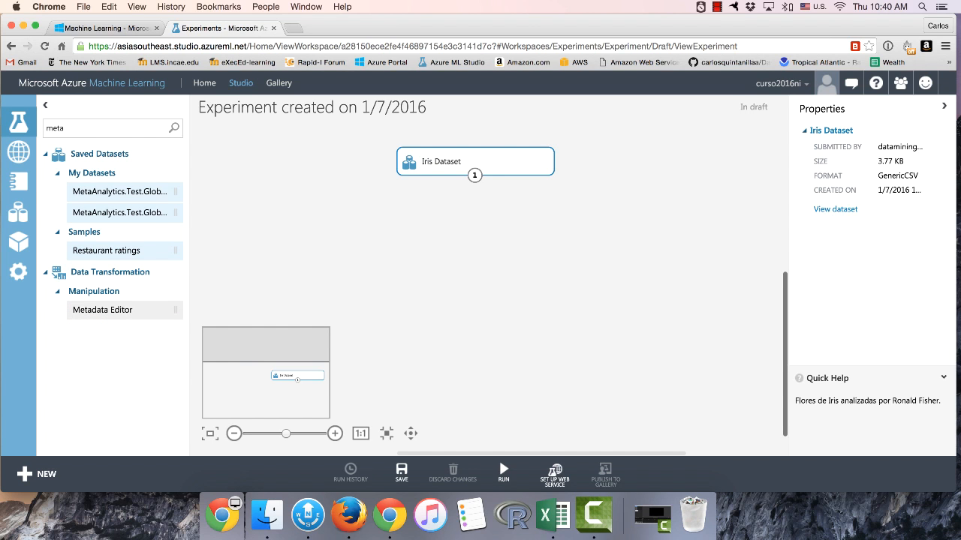
type("data")
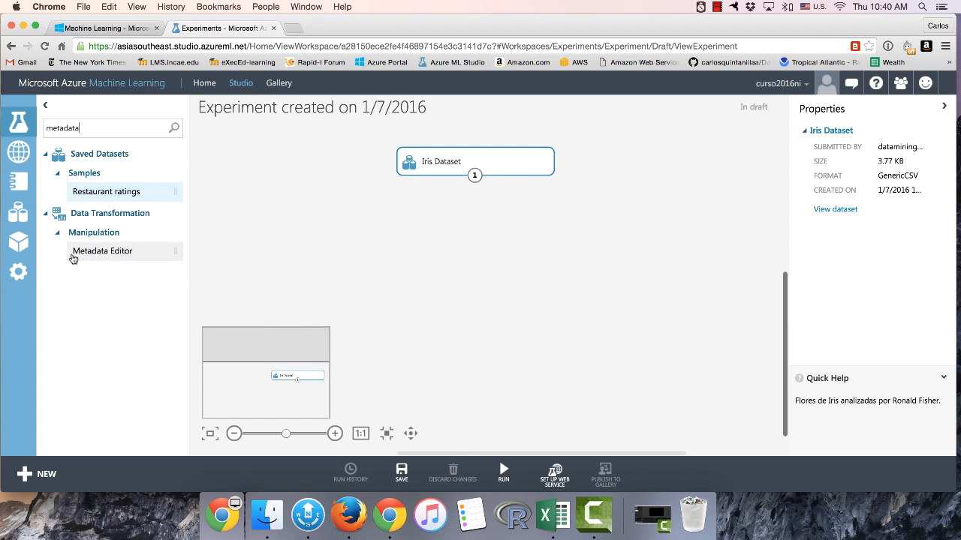
left_click_drag(286, 237, 471, 224)
right_click(475, 178)
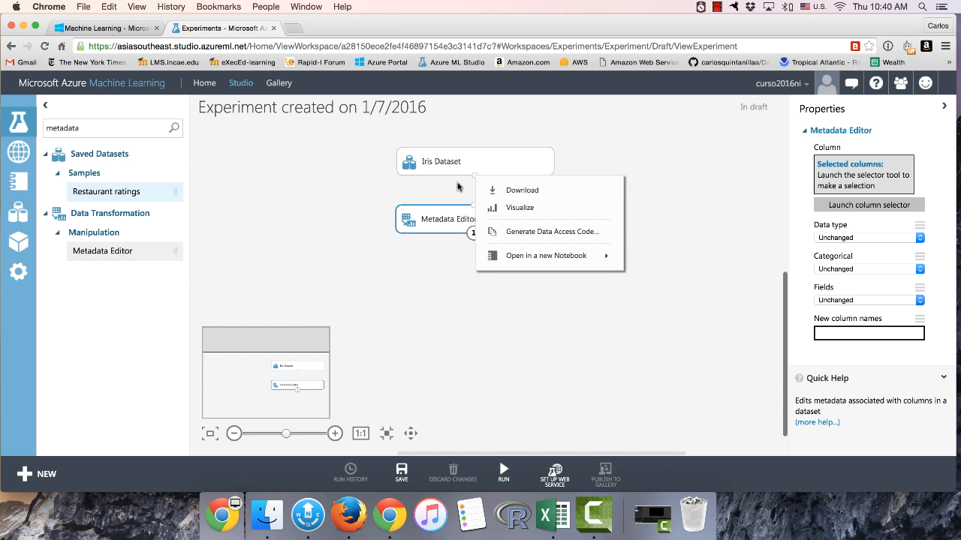
left_click(474, 181)
left_click_drag(474, 179, 475, 208)
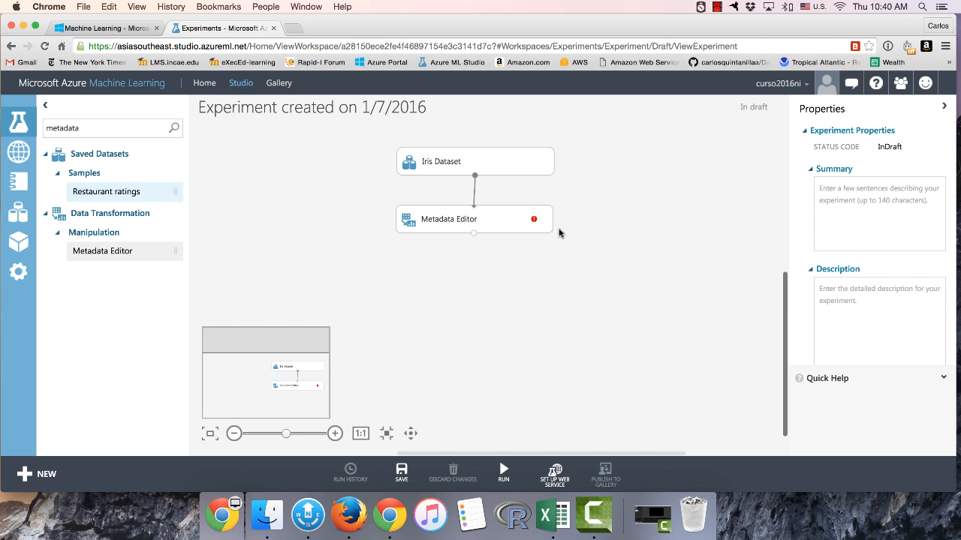
Configure the Metadata Editor to include the Species column by name and set its Fields option to Label.
left_click(497, 220)
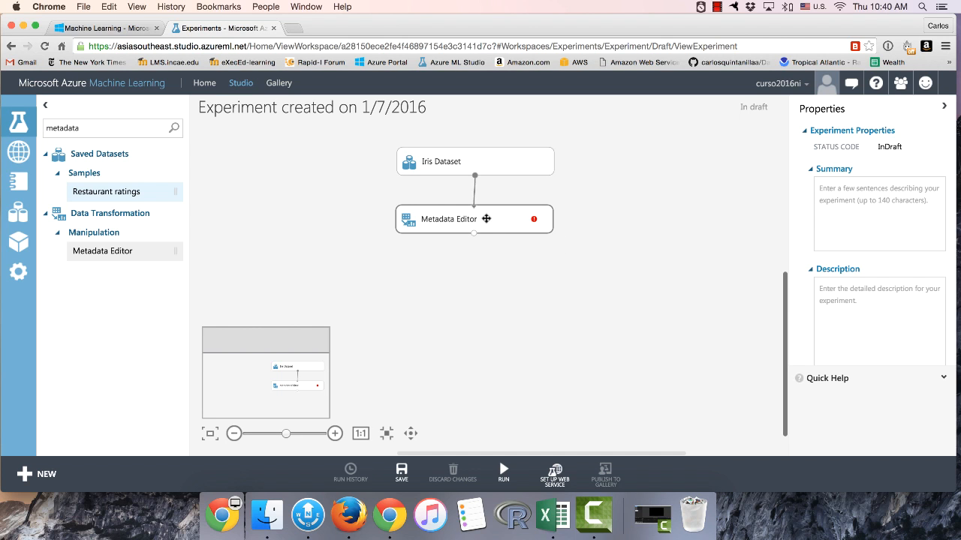
left_click(845, 206)
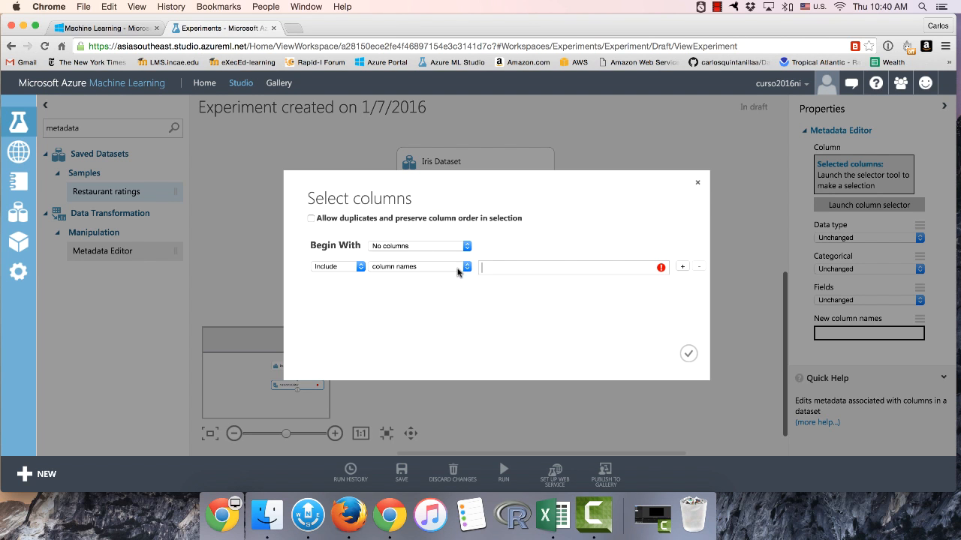
left_click(457, 268)
left_click(450, 268)
left_click(500, 268)
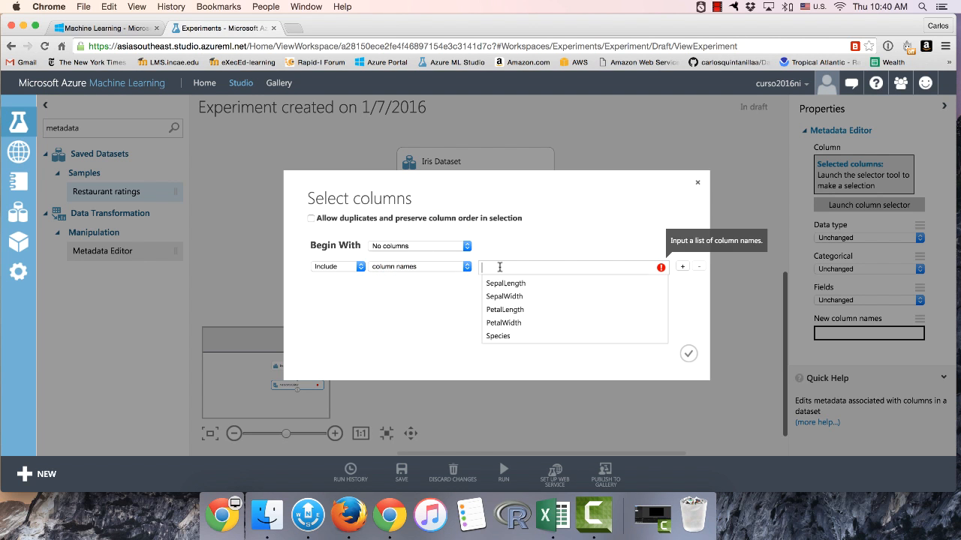
left_click(520, 336)
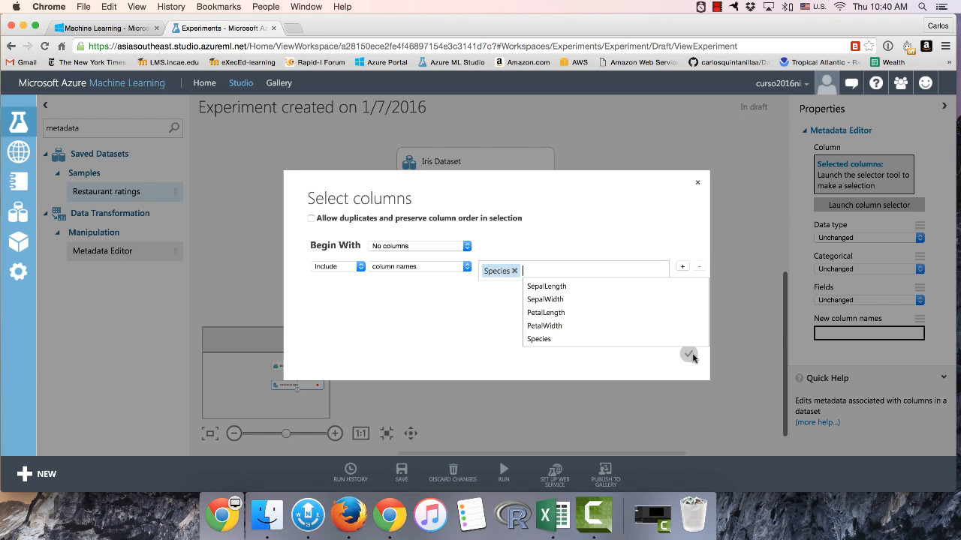
left_click(688, 354)
left_click(889, 290)
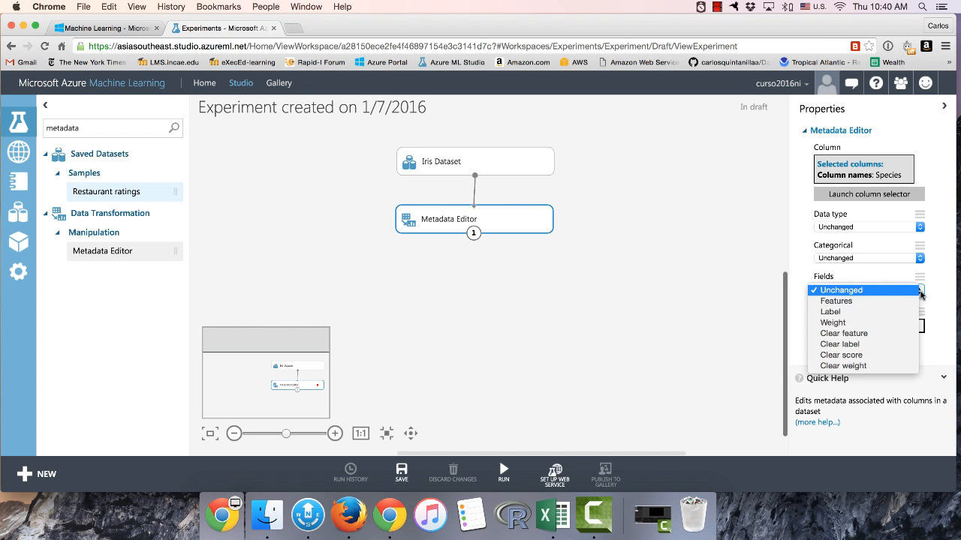
left_click(892, 312)
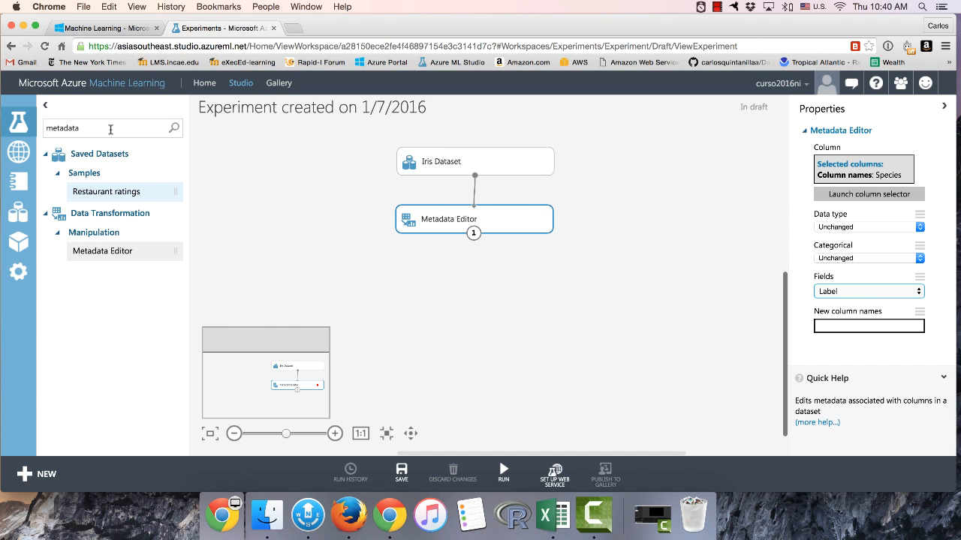
Find the Normalize Data module, place it below the Metadata Editor and connect the Metadata Editor's output to it.
double_click(111, 129)
type("normalize")
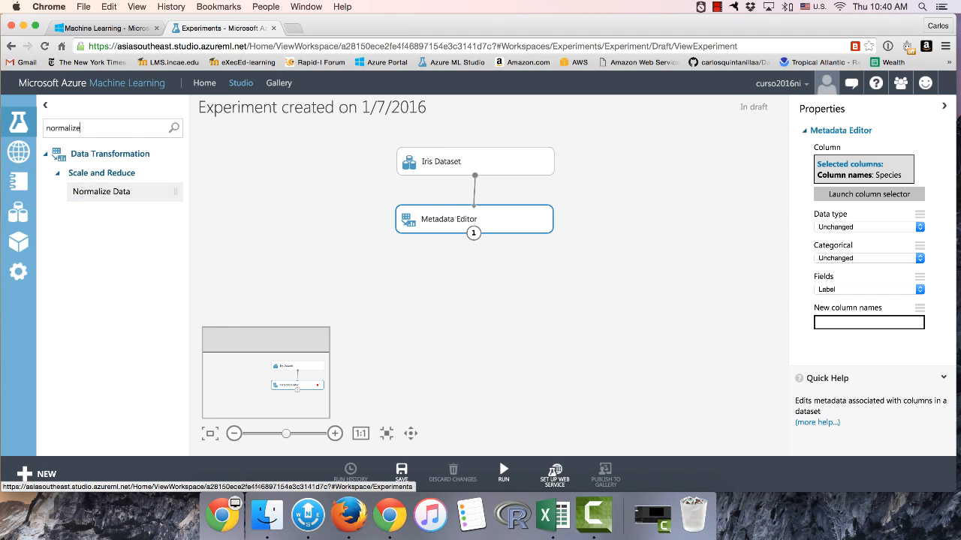
left_click_drag(94, 192, 476, 288)
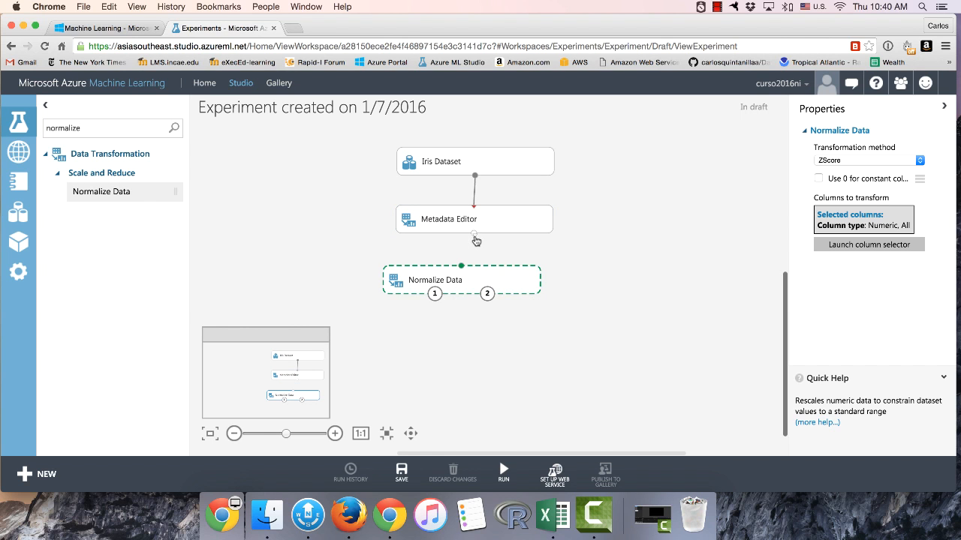
left_click_drag(474, 234, 461, 269)
left_click(596, 255)
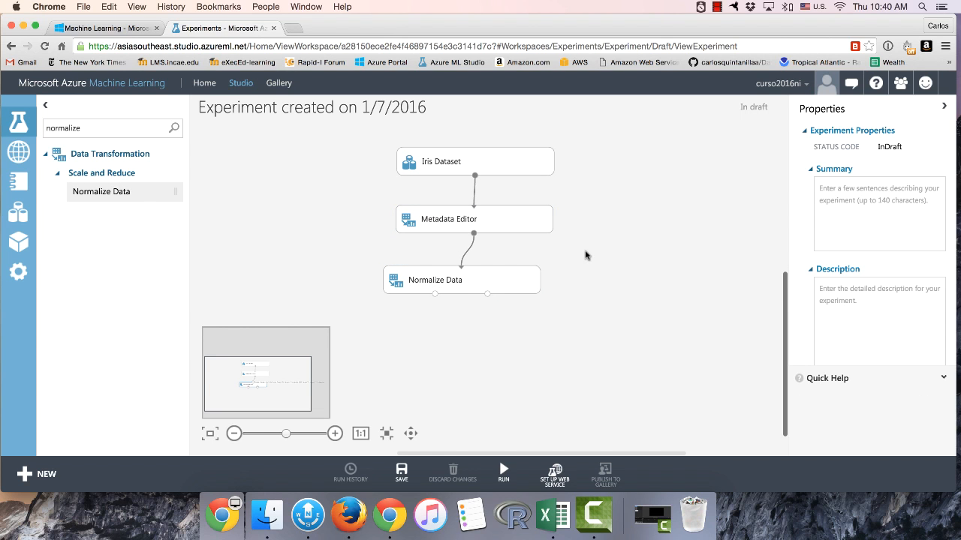
left_click(464, 274)
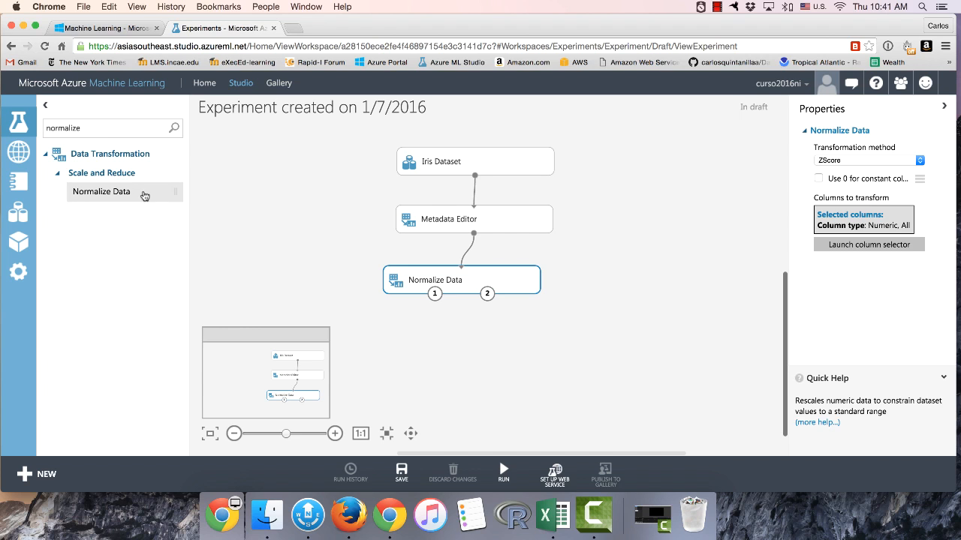
Find the K-Means Clustering module and place it on the canvas to the left of the Normalize Data module.
left_click_drag(108, 128, 28, 121)
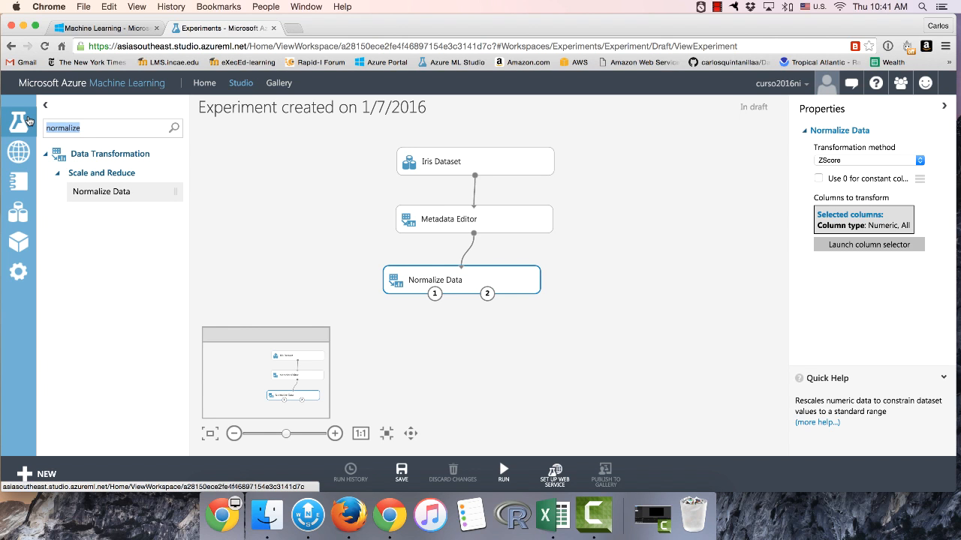
type("k-means")
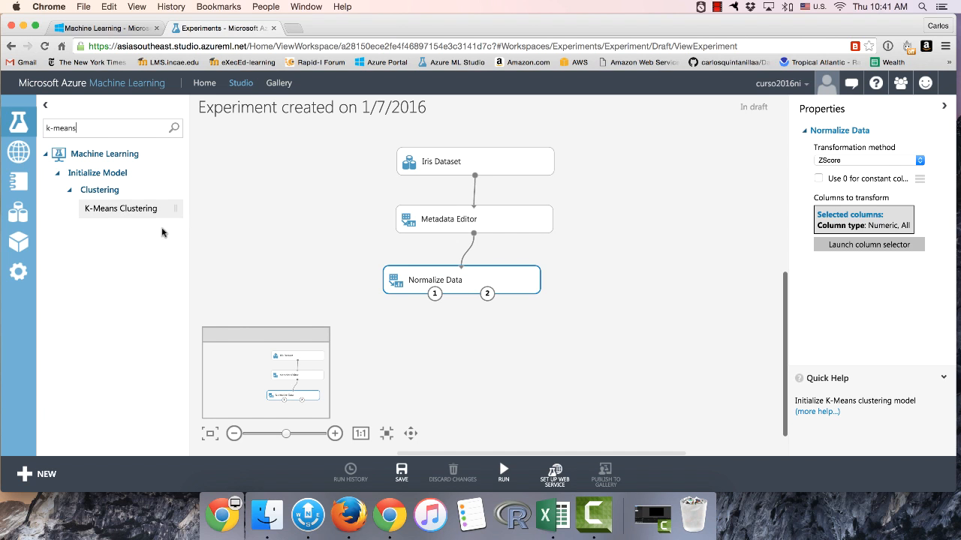
left_click_drag(133, 209, 280, 249)
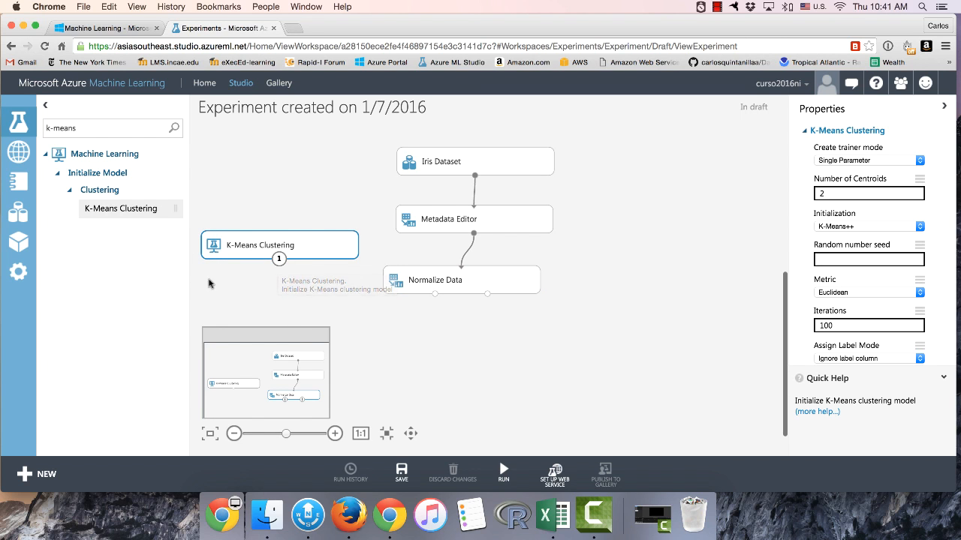
Find the Train Clustering Model module, place it below Normalize Data and connect K-Means Clustering's output to its first input.
left_click(98, 130)
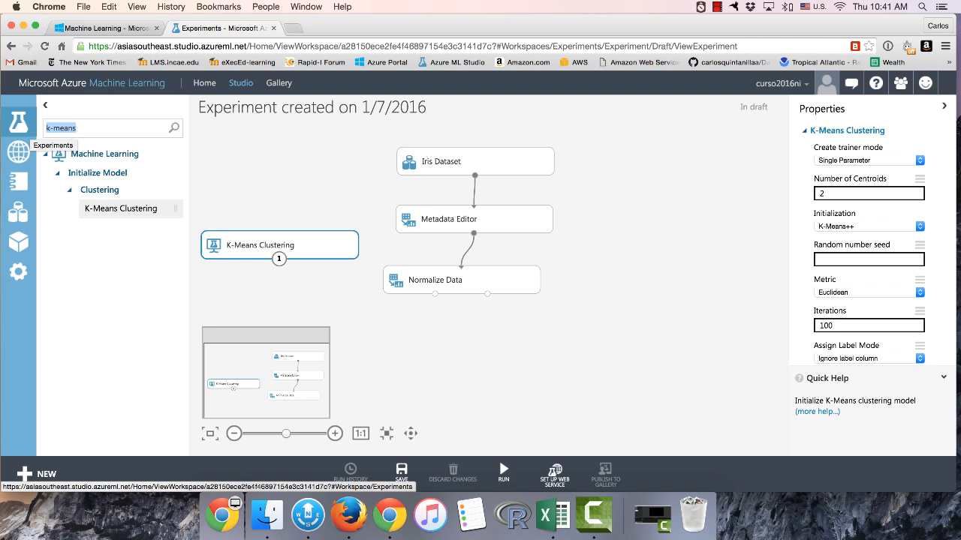
type("train cluste")
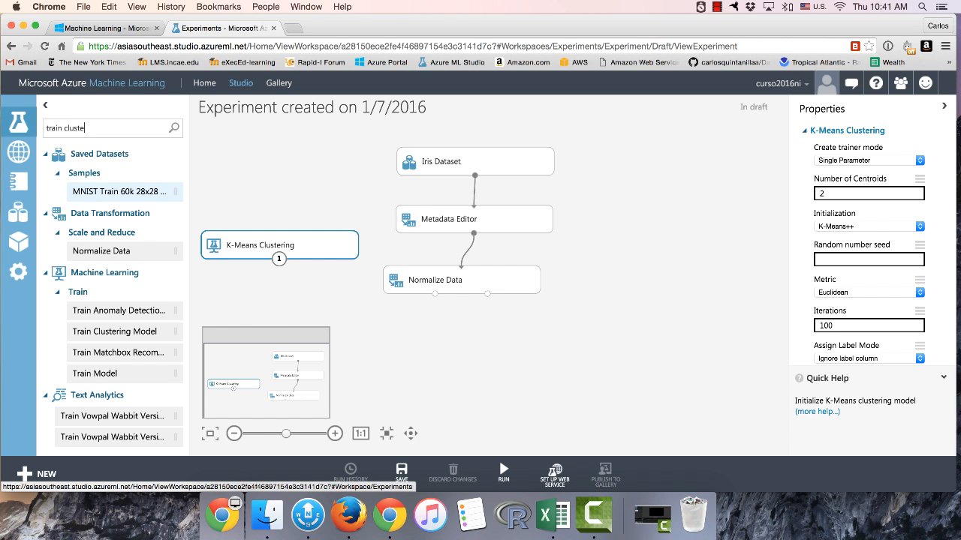
left_click_drag(103, 191, 413, 339)
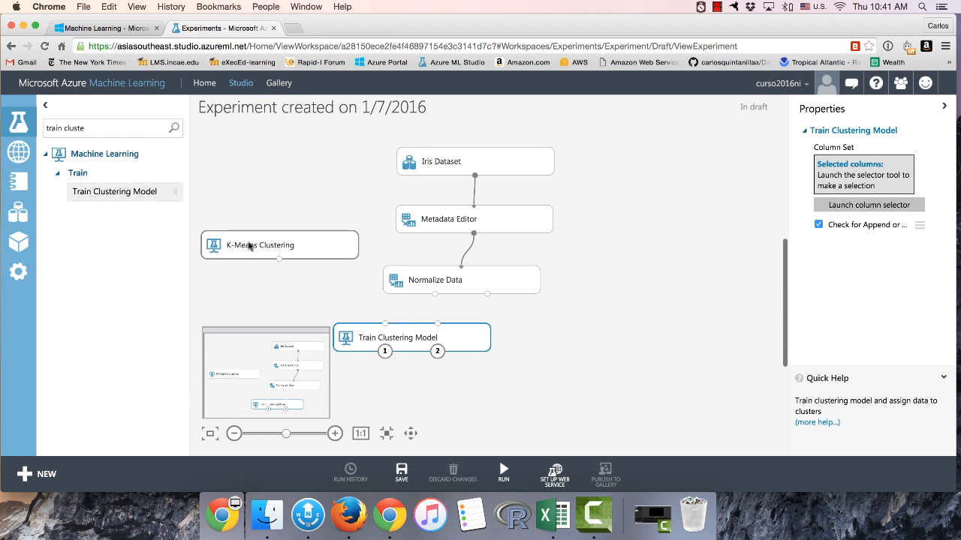
left_click_drag(279, 259, 385, 325)
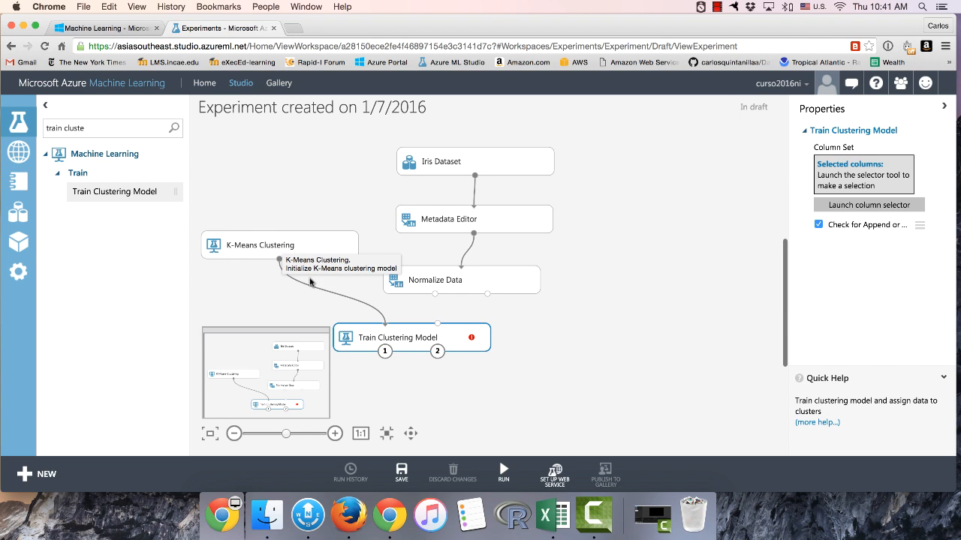
Connect Normalize Data's transformed dataset output to the second input of Train Clustering Model.
left_click(449, 284)
right_click(437, 295)
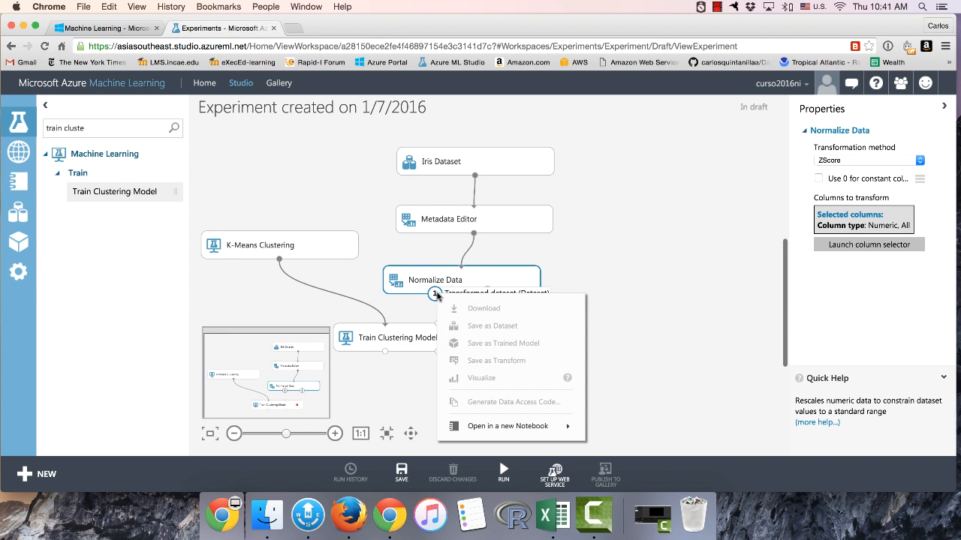
left_click(421, 292)
left_click(420, 301)
left_click_drag(436, 296, 438, 328)
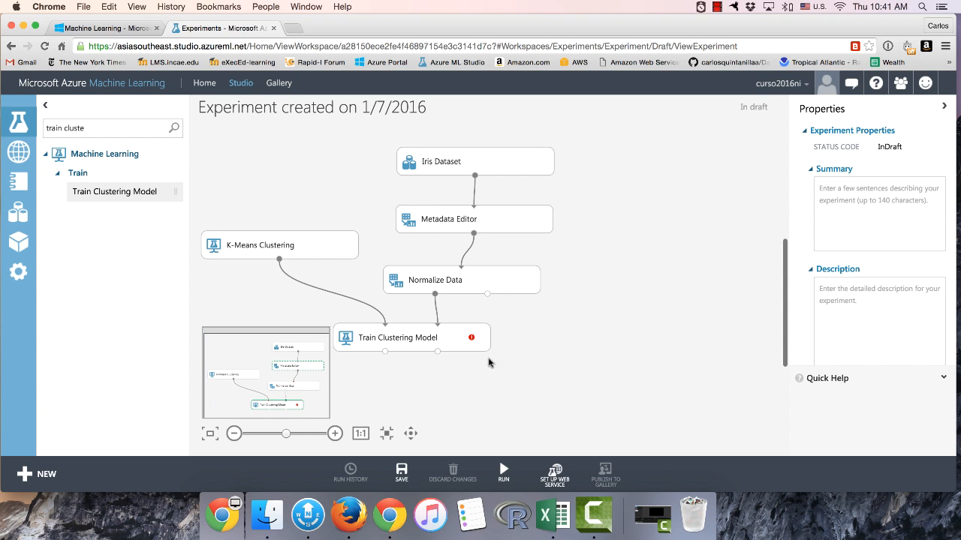
Review the parameters of the K-Means Clustering module, including its number of centroids.
left_click(468, 342)
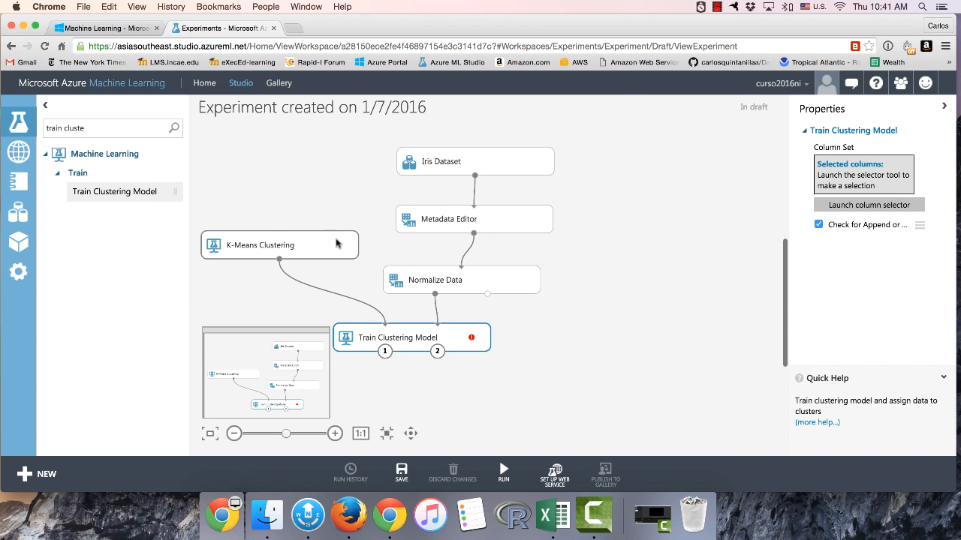
left_click(281, 245)
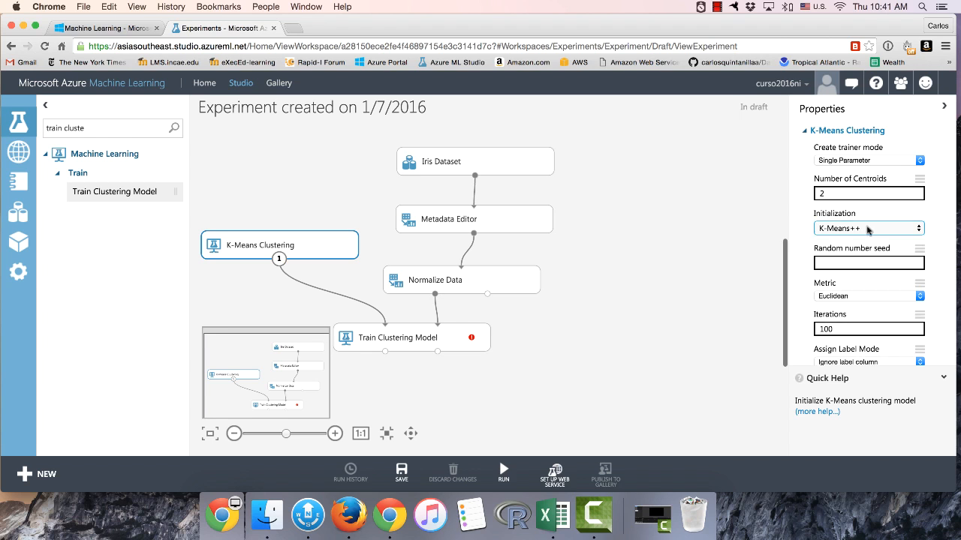
left_click(837, 199)
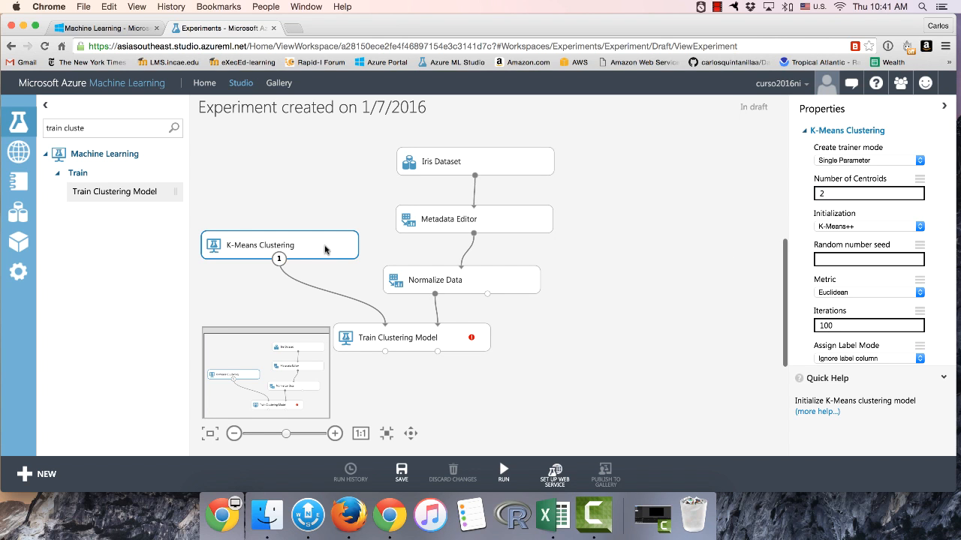
Set Train Clustering Model's column set to begin with all columns and exclude the column name Species.
left_click(408, 339)
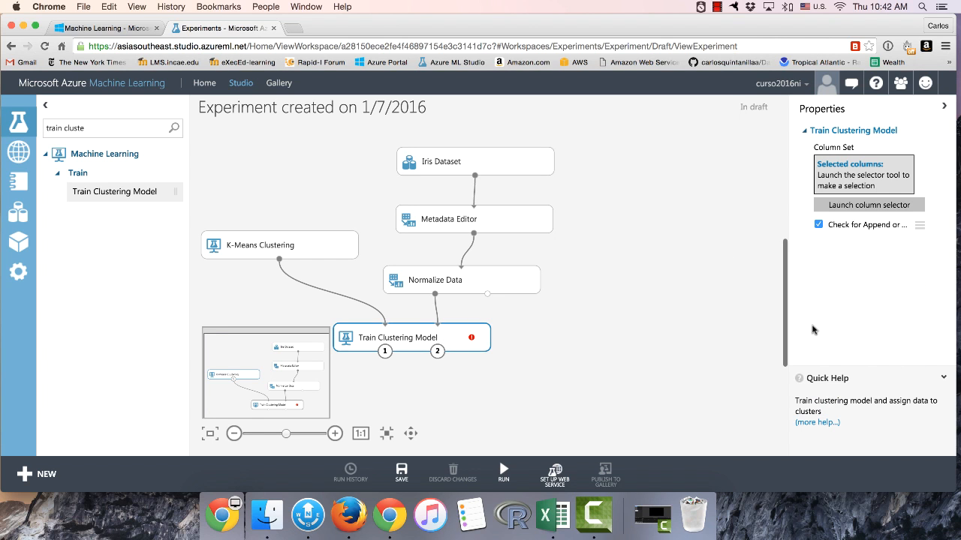
left_click(869, 207)
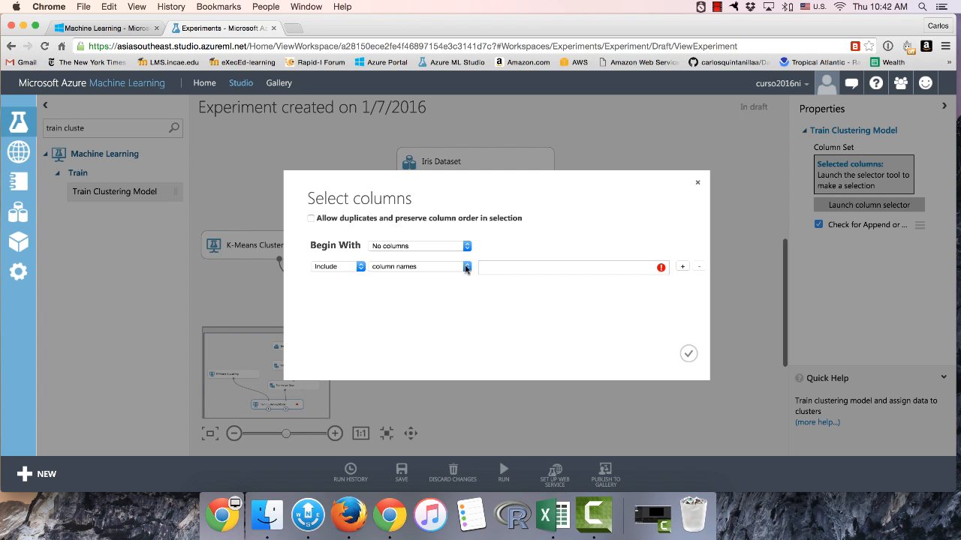
left_click(466, 246)
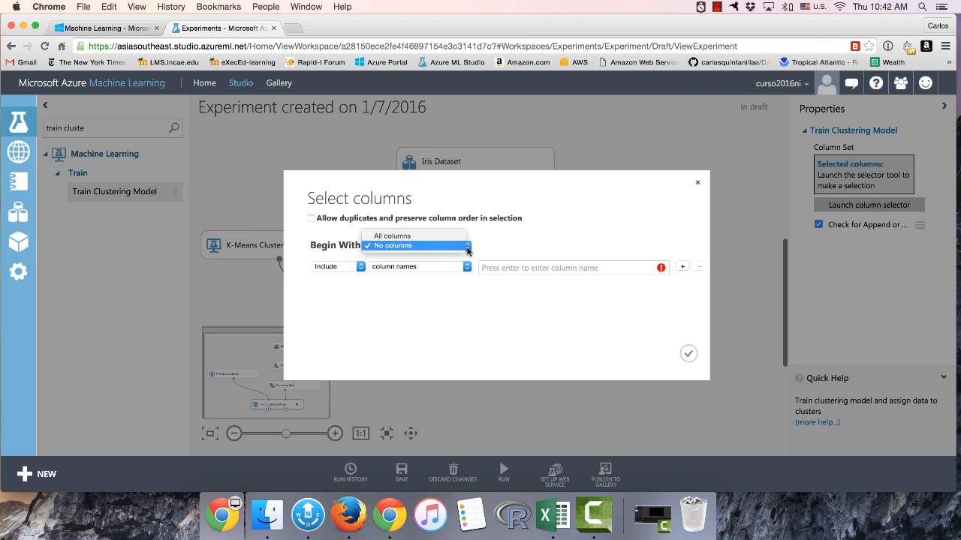
left_click(453, 246)
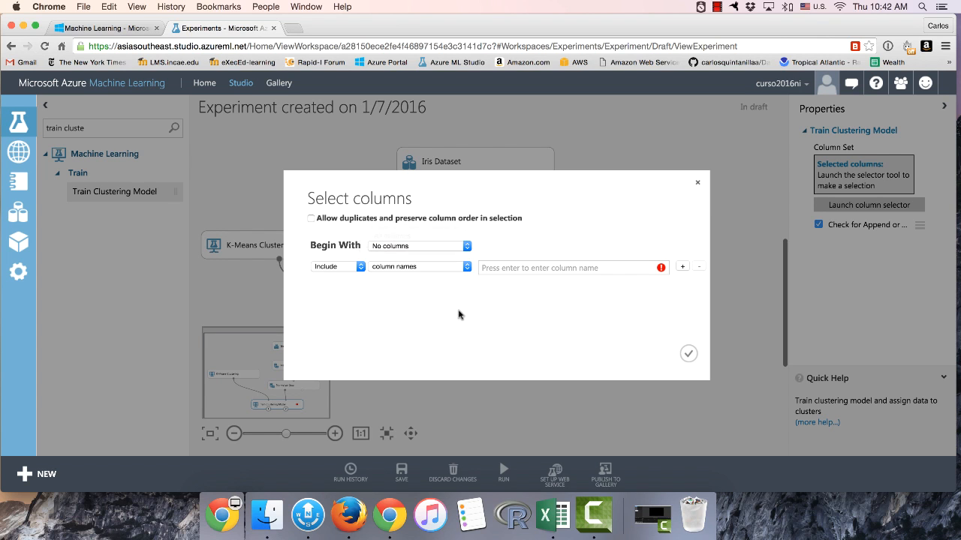
left_click(359, 266)
left_click(326, 276)
left_click(510, 269)
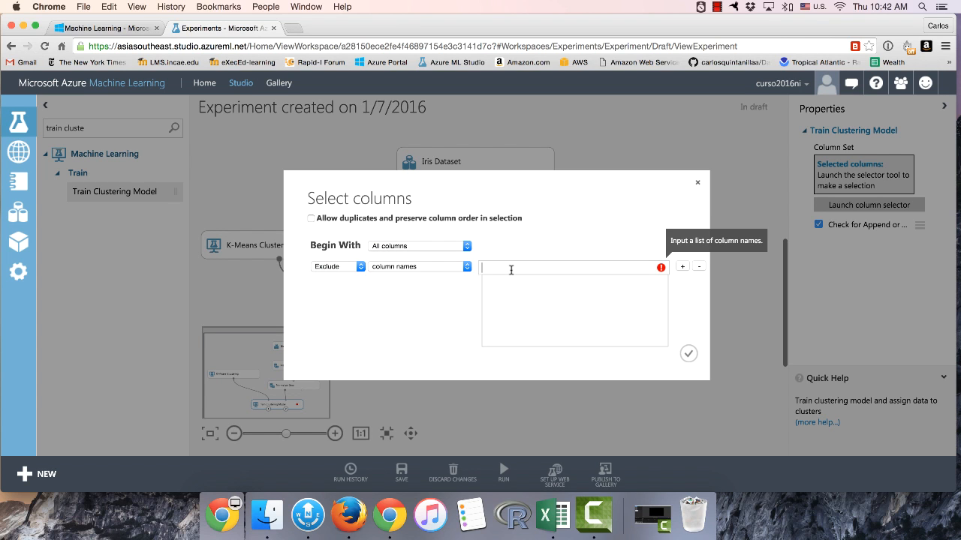
left_click(425, 269)
left_click(426, 269)
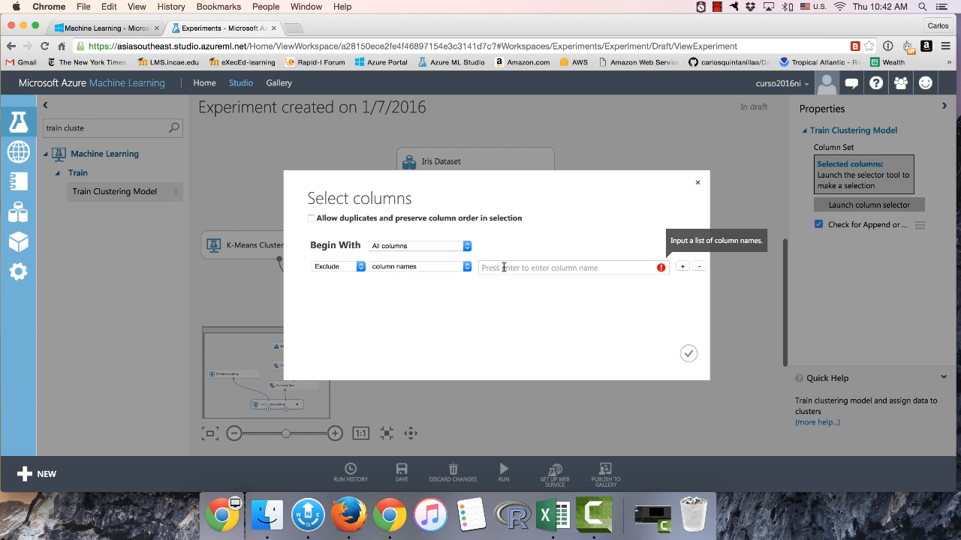
left_click(505, 268)
left_click(557, 341)
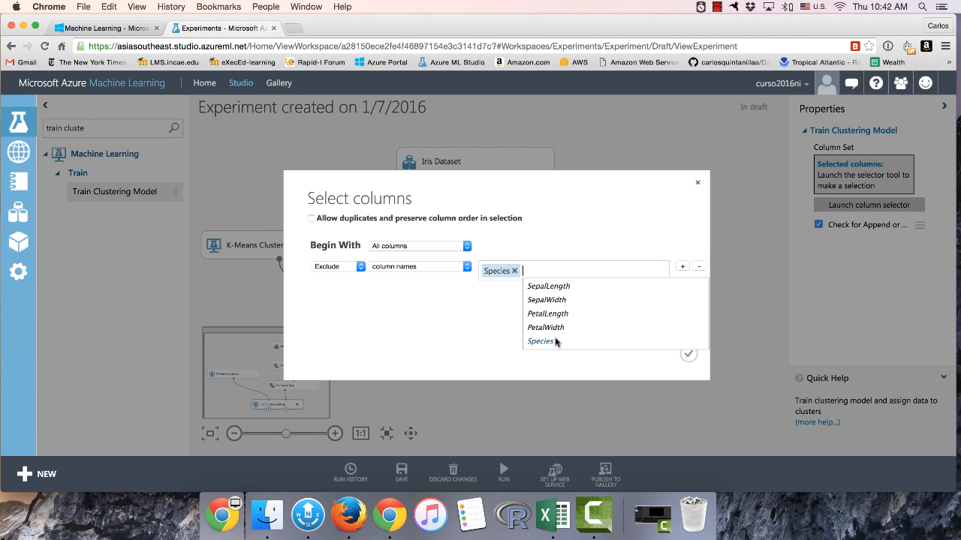
left_click(688, 354)
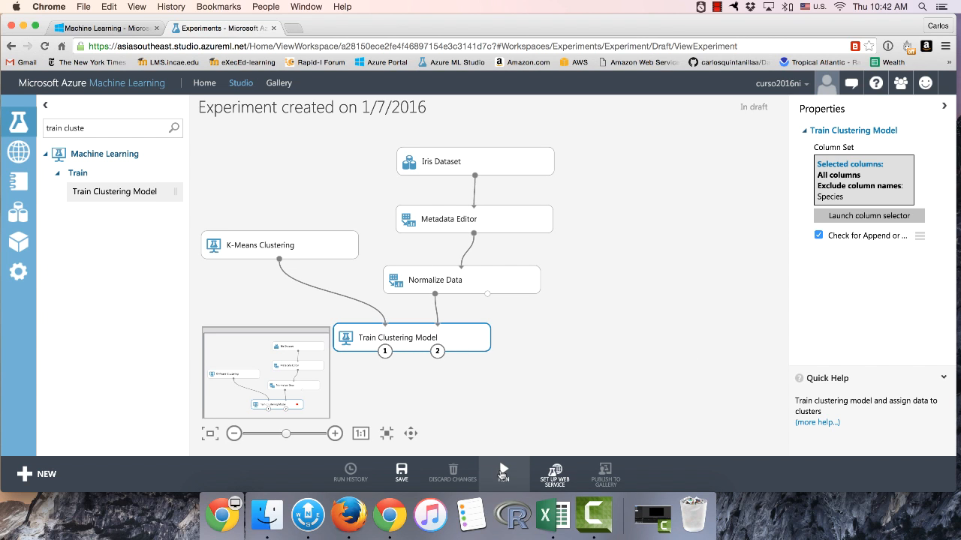
Run the experiment and visualize the results dataset of Train Clustering Model to examine the cluster plot.
left_click(503, 471)
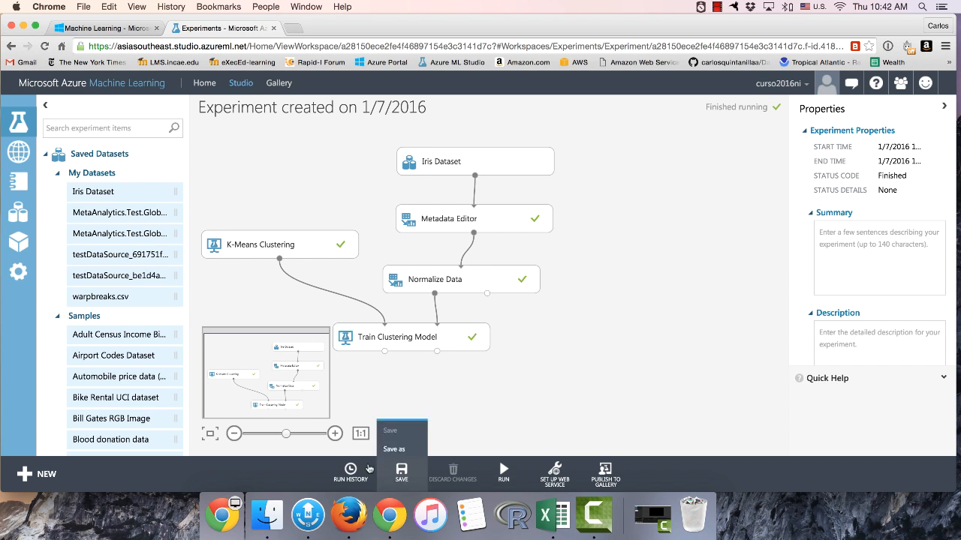
right_click(436, 353)
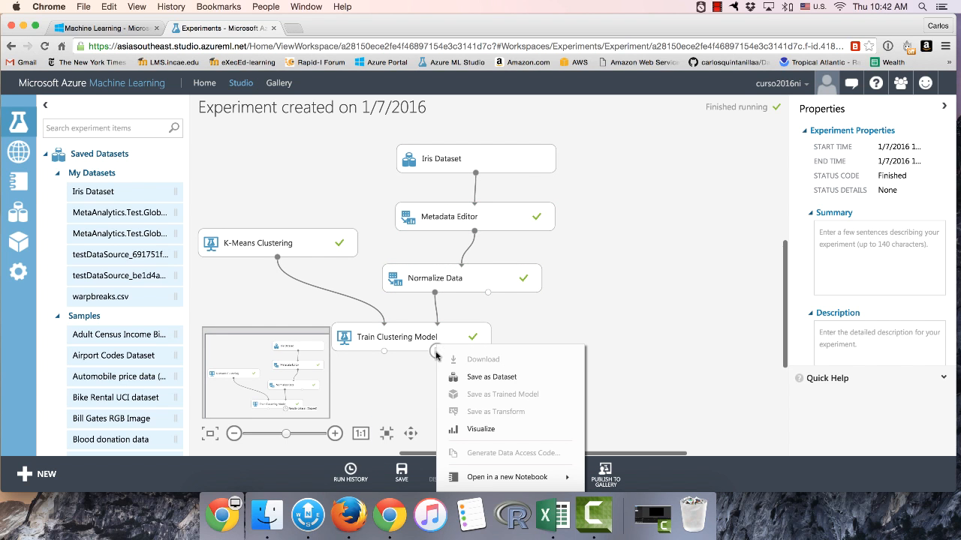
left_click(481, 430)
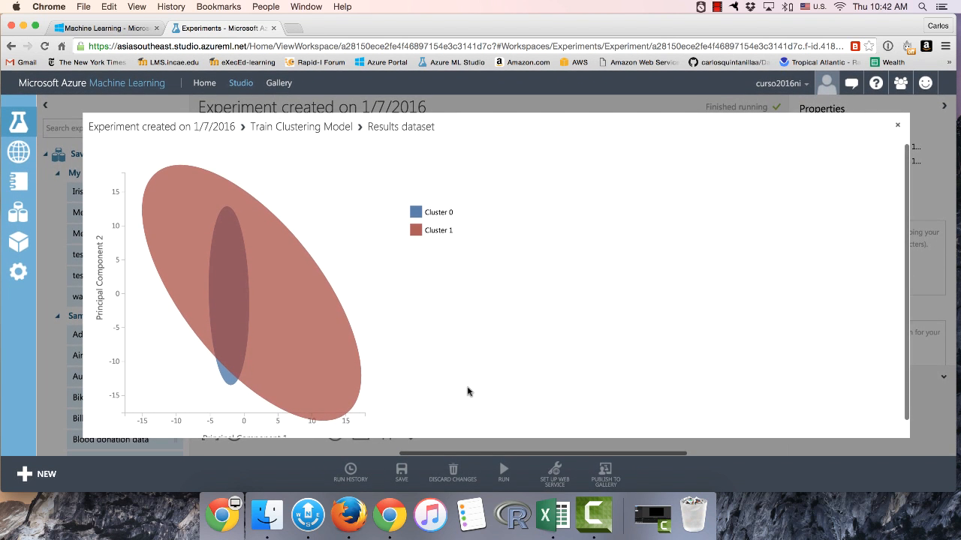
scroll(467, 392, "down", 1)
scroll(467, 390, "up", 1)
scroll(244, 336, "down", 1)
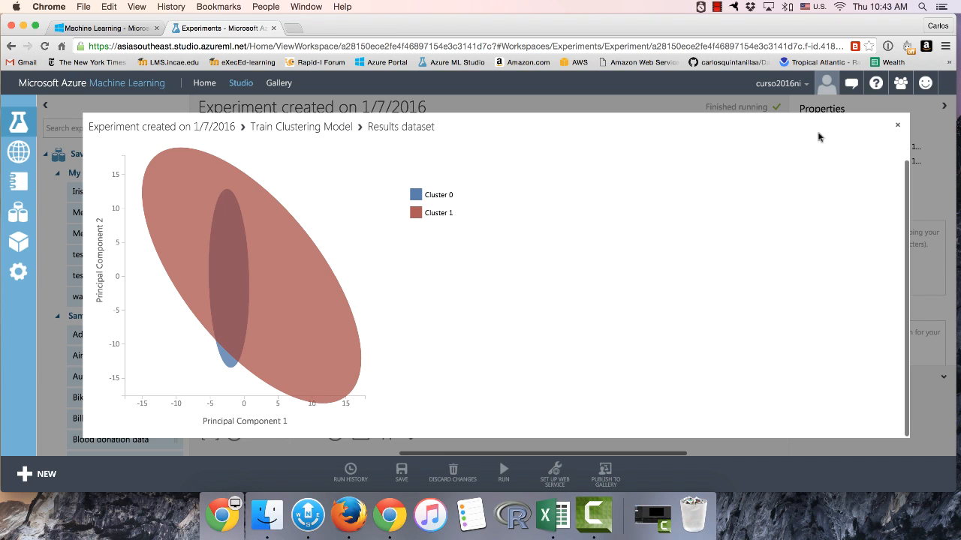
left_click(897, 125)
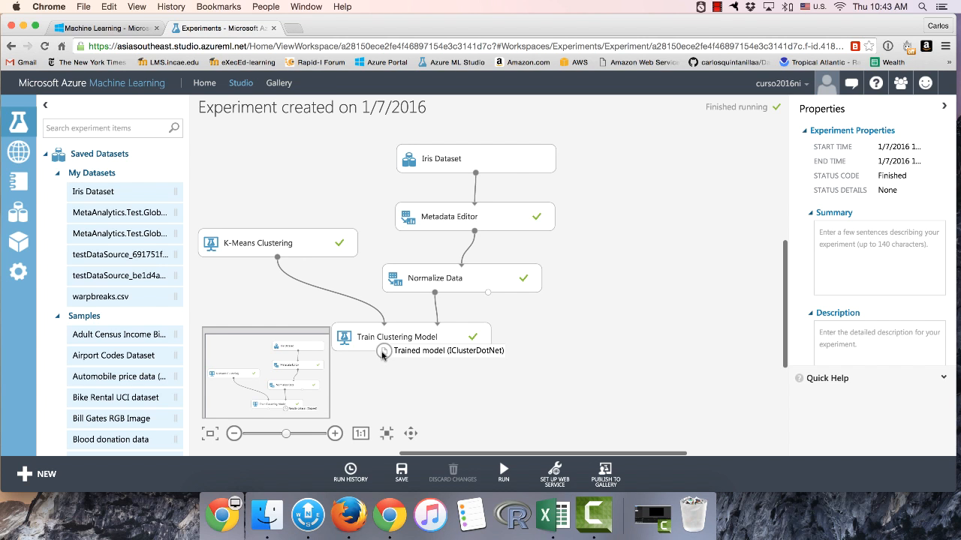
right_click(383, 352)
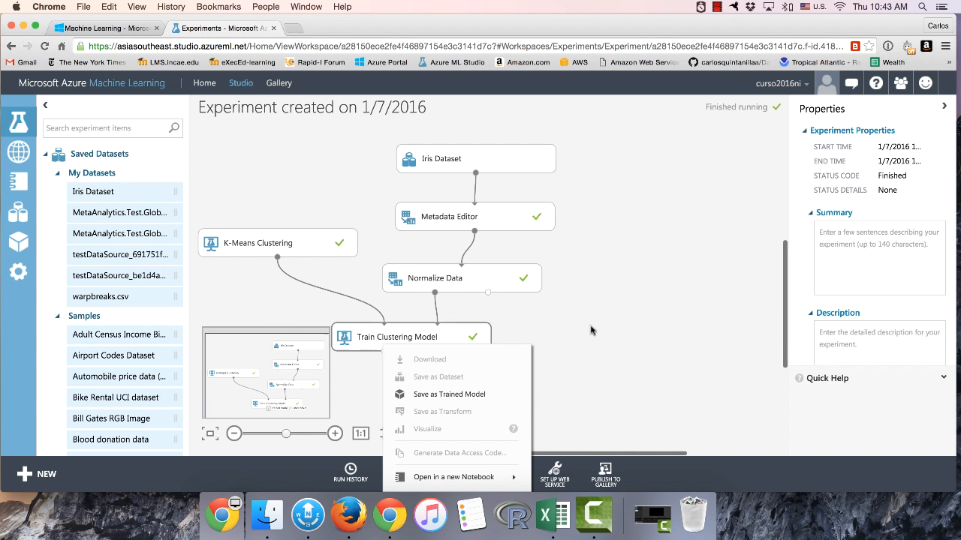
left_click(633, 323)
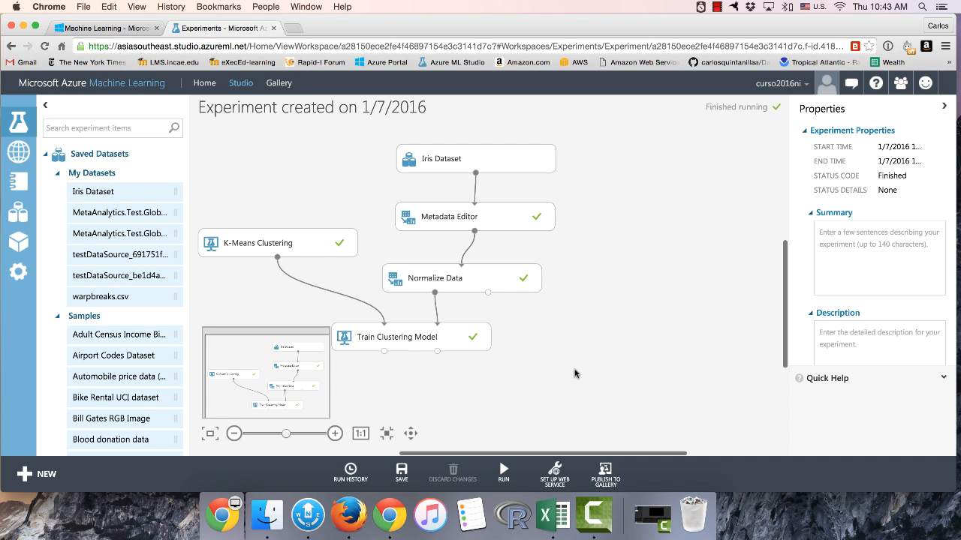
Set the Number of Centroids of the K-Means Clustering module to 3.
left_click(275, 242)
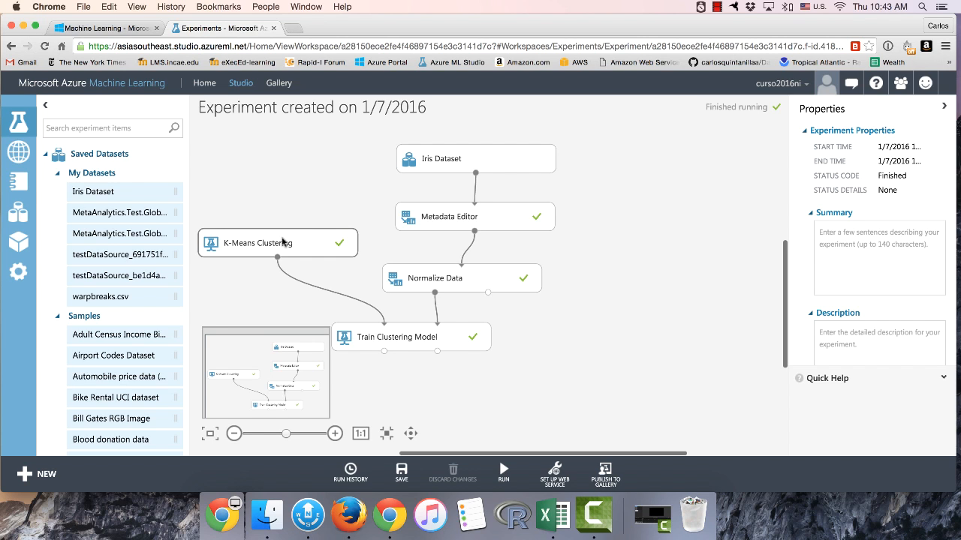
left_click(838, 193)
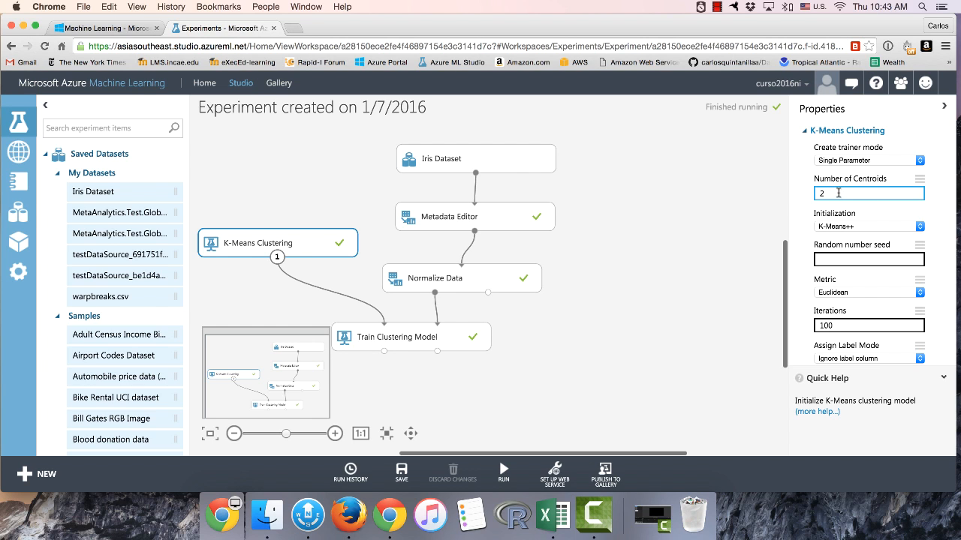
type("3")
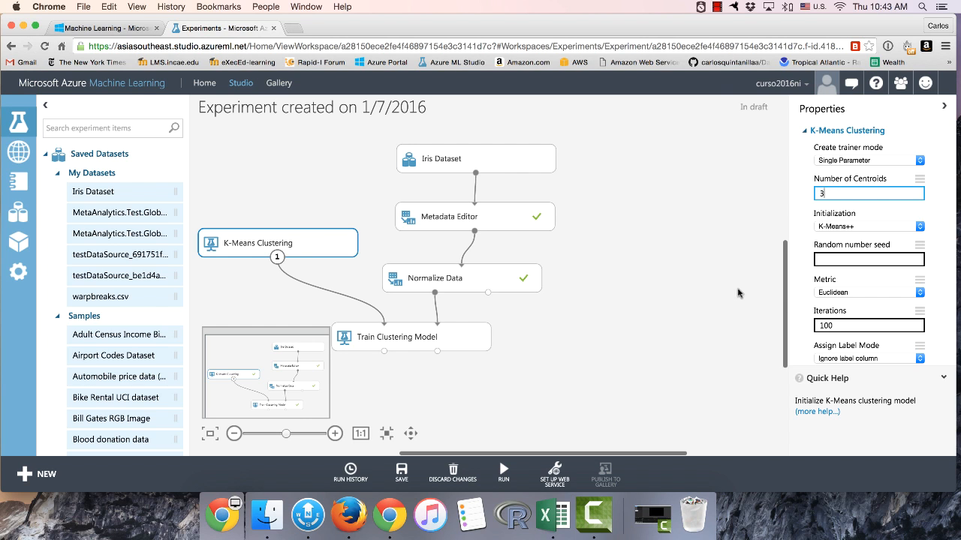
left_click(688, 271)
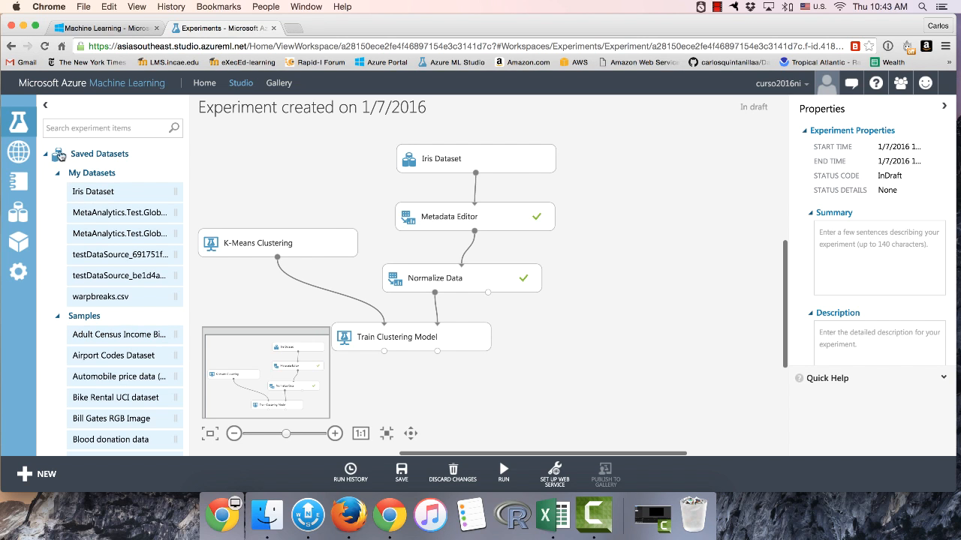
Add a Convert to CSV module below Train Clustering Model, connected to its results dataset output, and run the experiment.
left_click(74, 128)
type("convert")
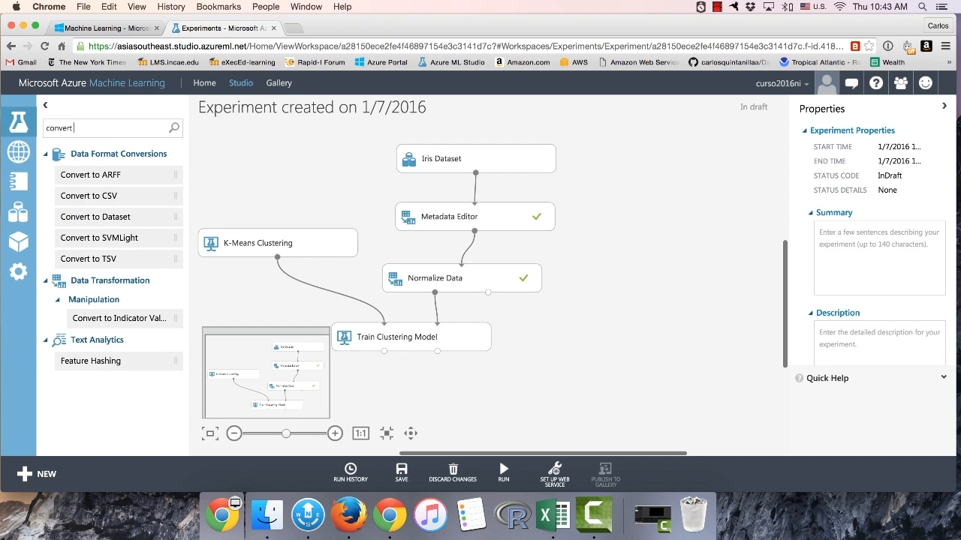
left_click_drag(88, 197, 520, 377)
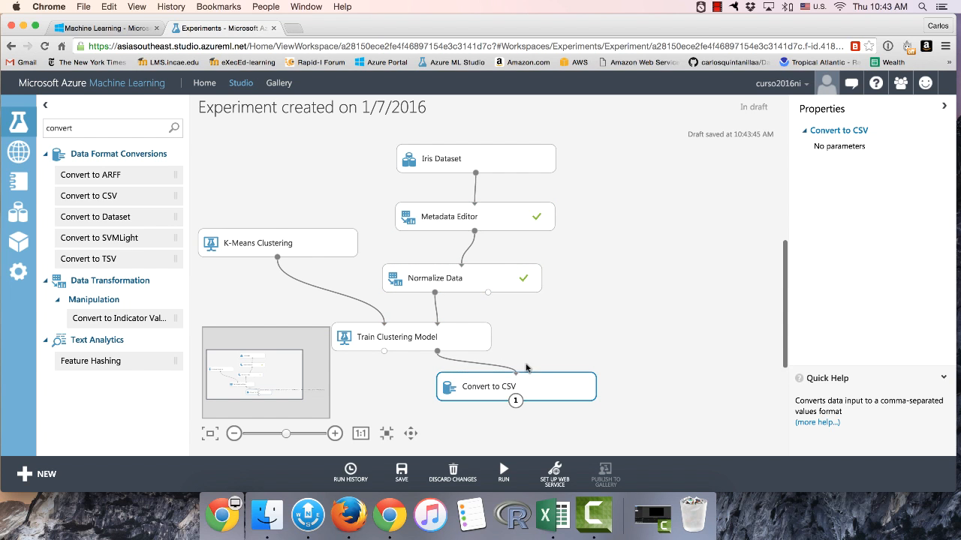
left_click(537, 338)
left_click(525, 395)
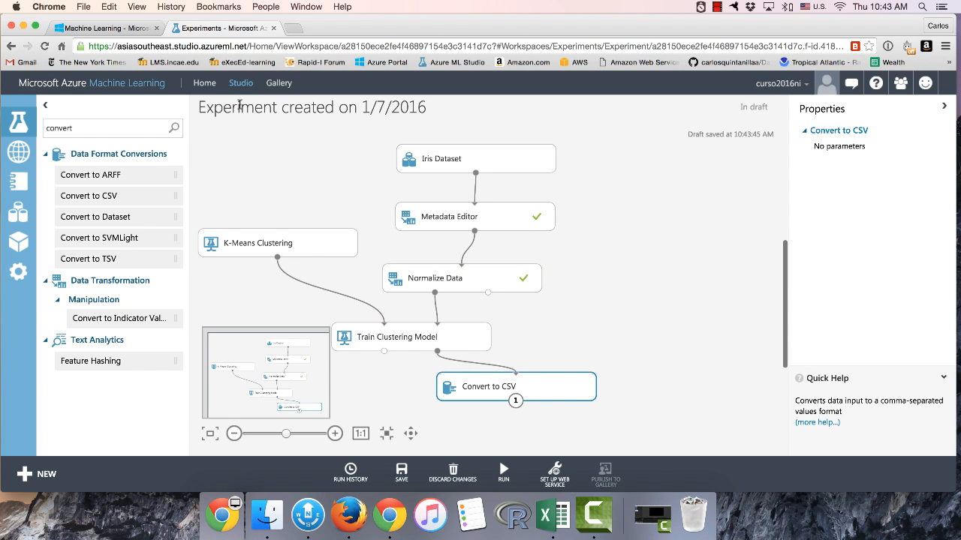
left_click(503, 472)
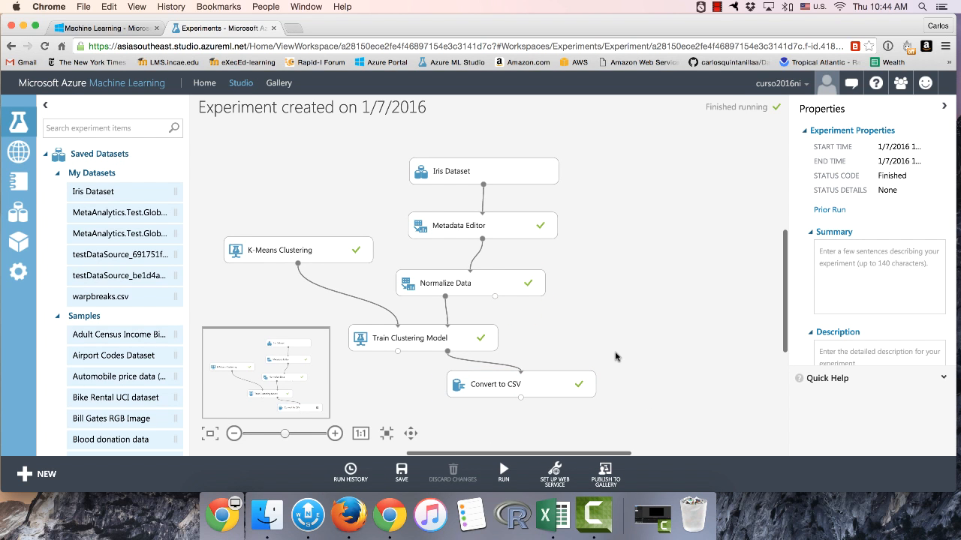
Download the Convert to CSV module's results dataset to the Desktop and open the downloaded file in Excel.
right_click(520, 397)
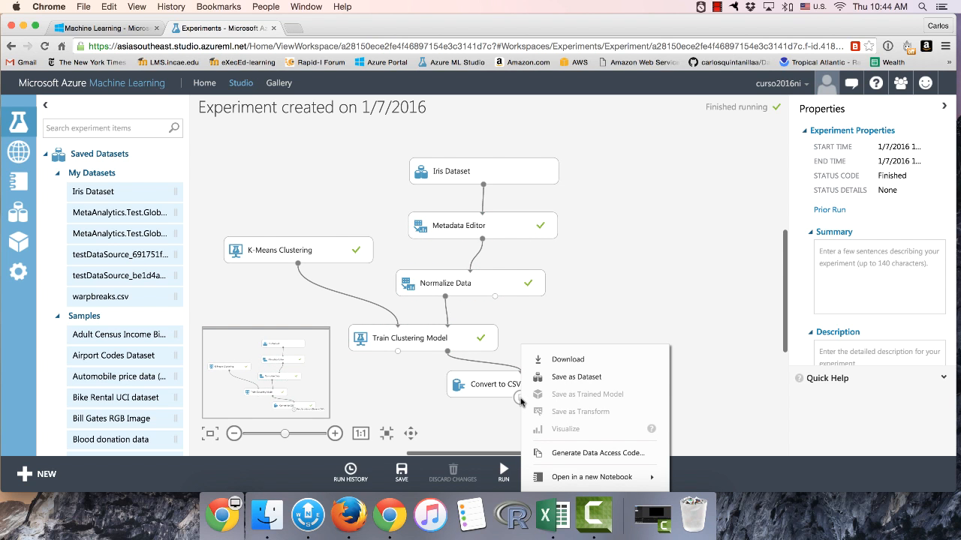
left_click(568, 359)
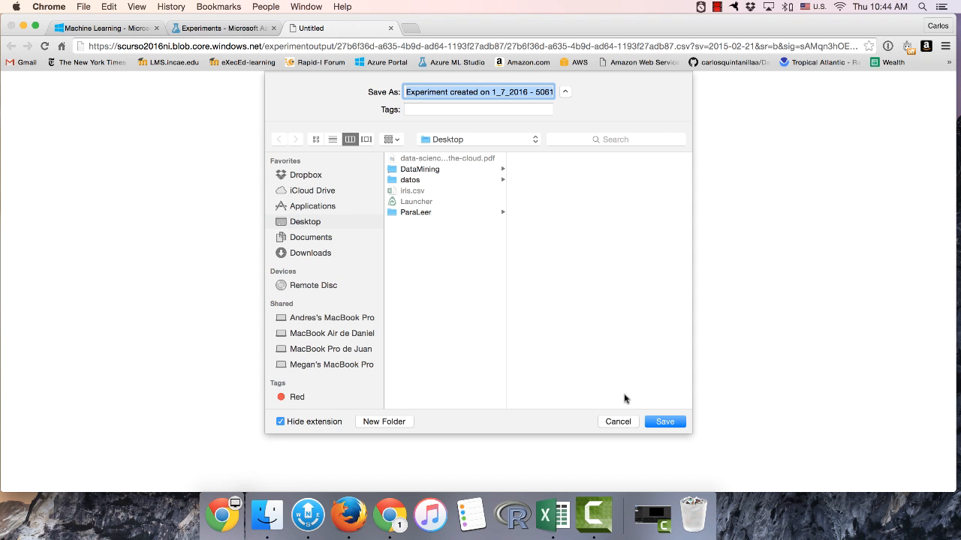
left_click(665, 422)
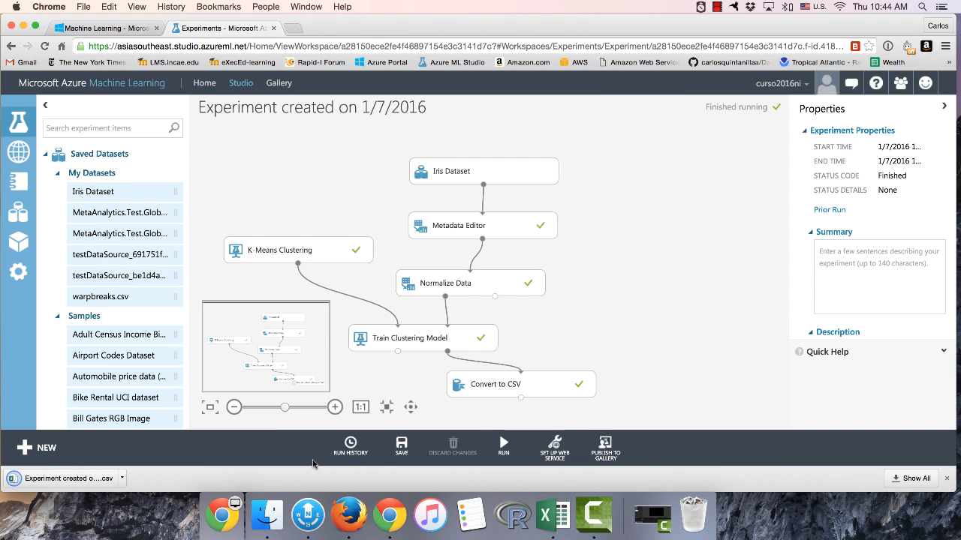
left_click(69, 478)
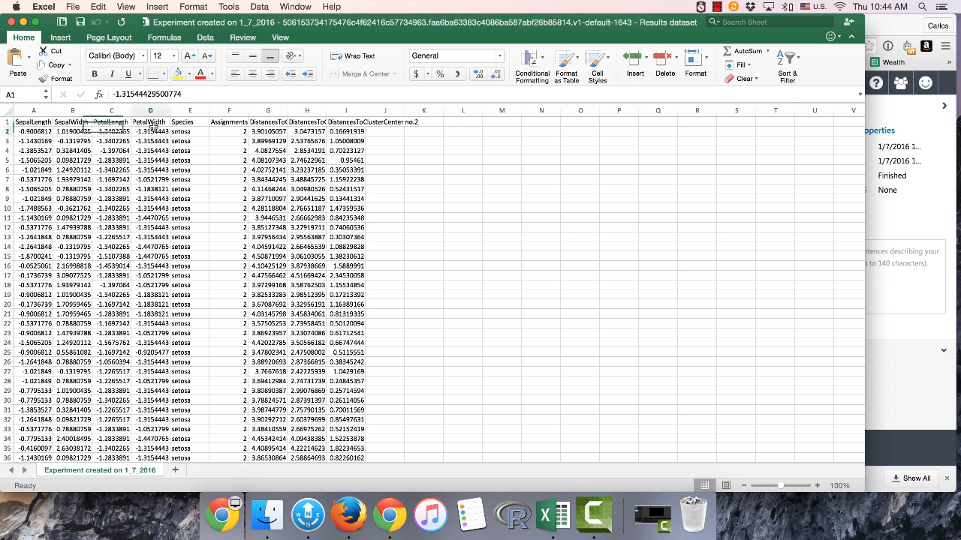
Examine the normalized measurement columns, the Species column and the cluster numbers in the Assignments column.
left_click_drag(150, 131, 34, 123)
left_click(185, 121)
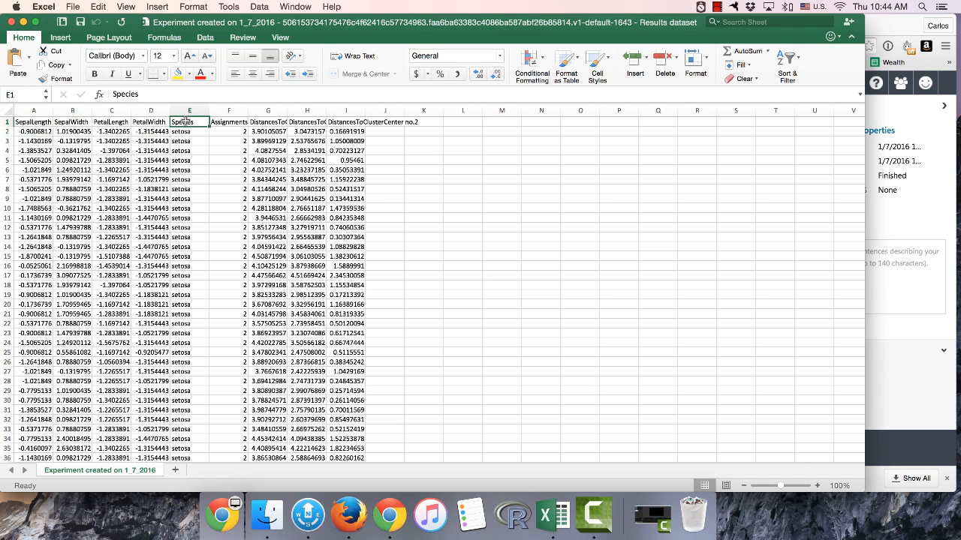
left_click(216, 121)
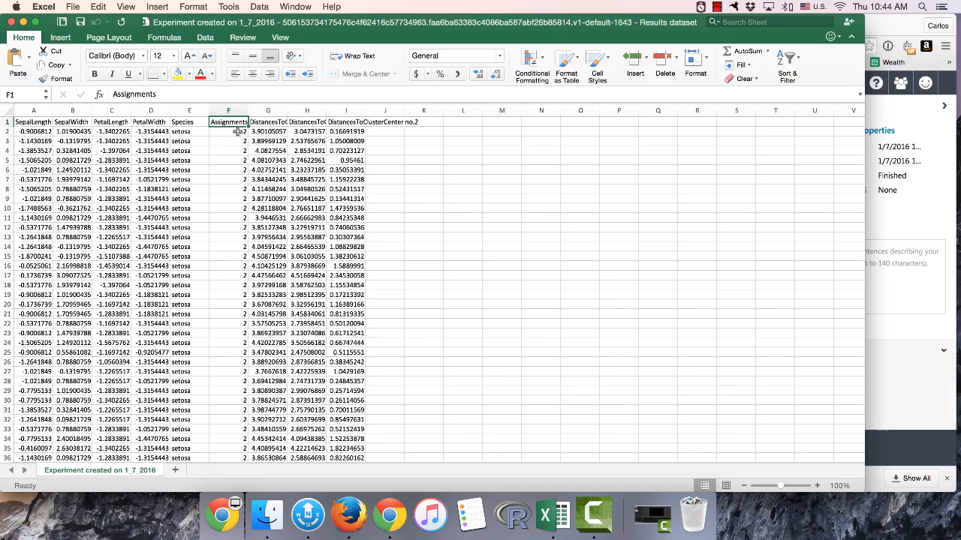
left_click(238, 132)
scroll(238, 135, "down", 18)
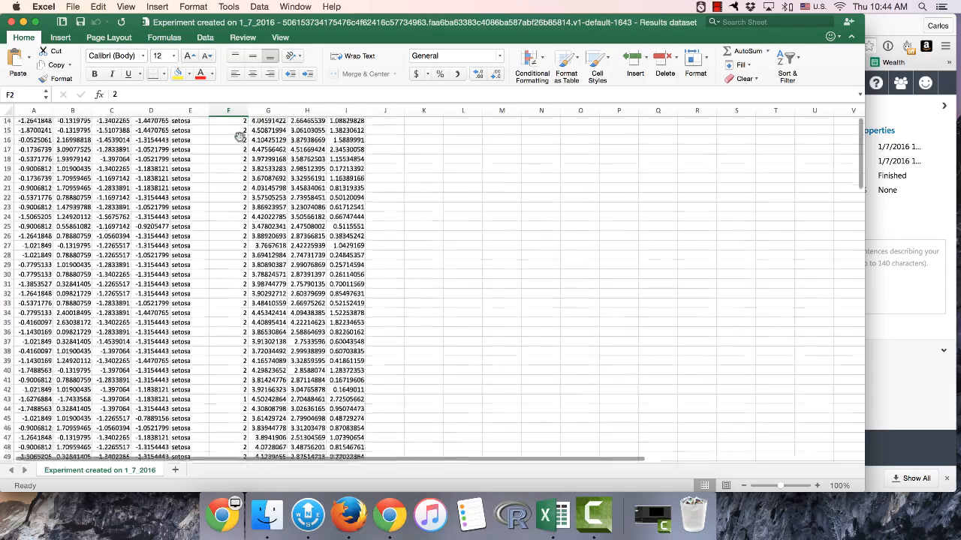
scroll(239, 136, "up", 18)
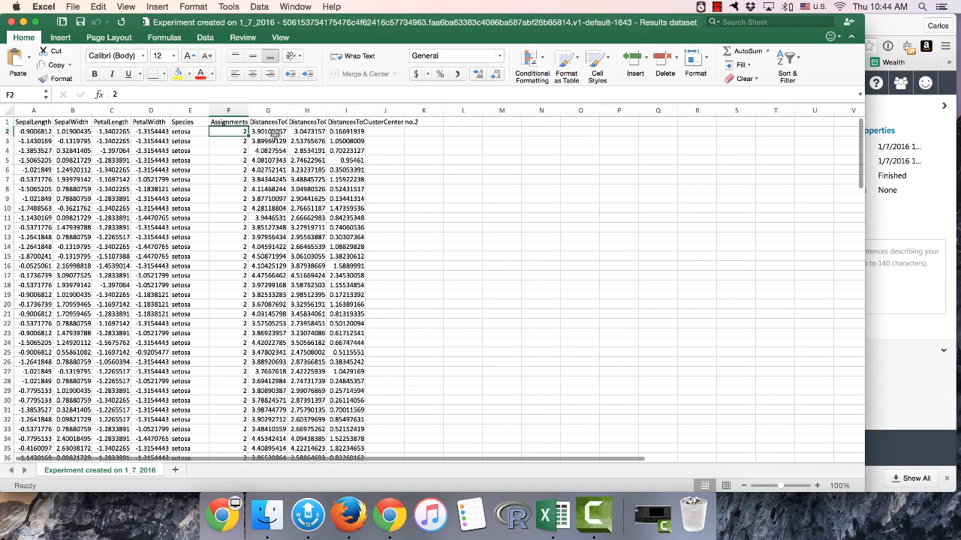
Compare the DistancesToClusterCenter no.0, no.1 and no.2 columns with the cluster assignment of the first records.
left_click(274, 132)
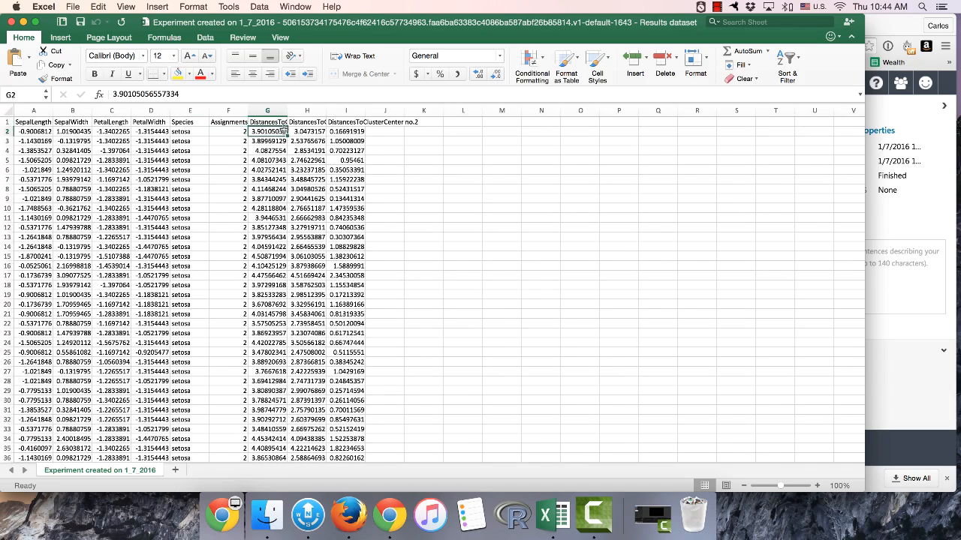
left_click(310, 133)
left_click(361, 133)
left_click(268, 142)
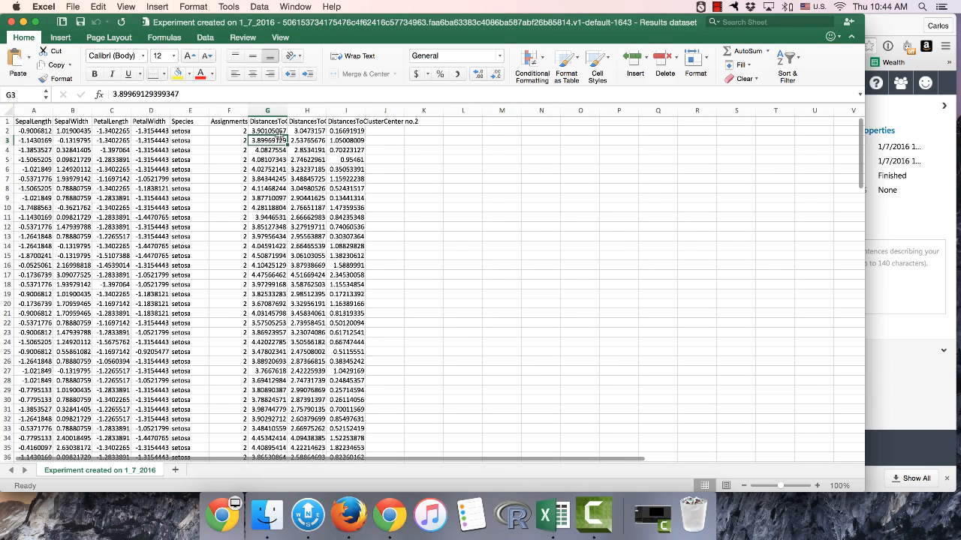
left_click(277, 123)
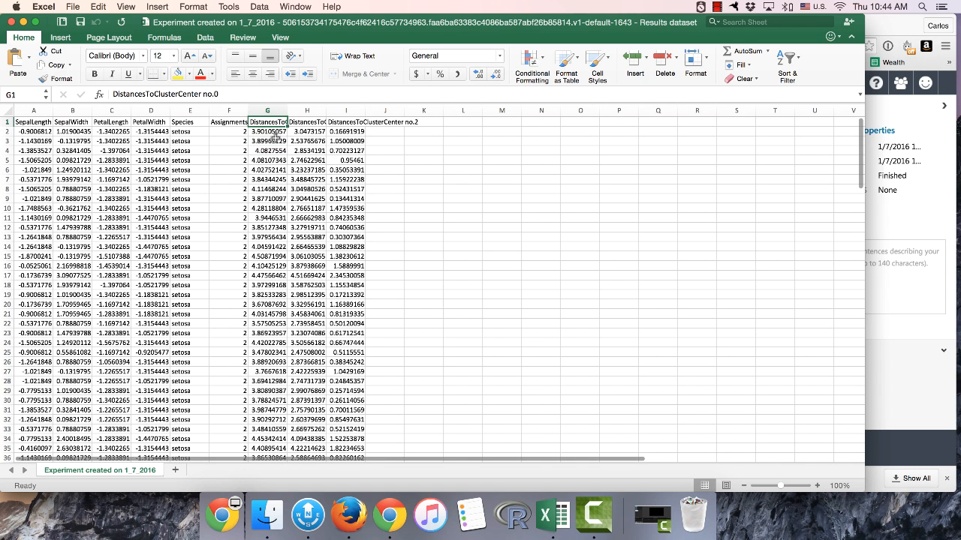
left_click(282, 141)
key("Up")
key("Up")
key("Right")
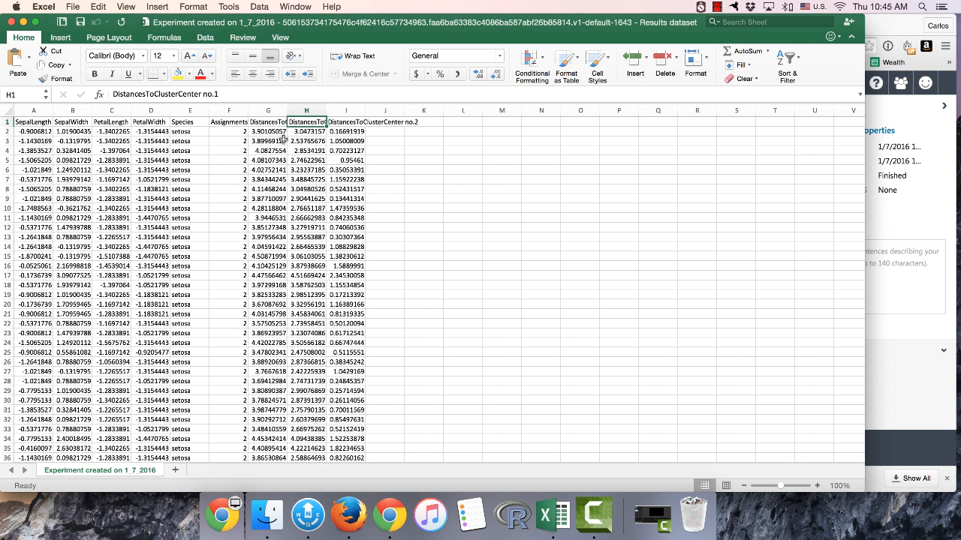
key("Down")
key("Right")
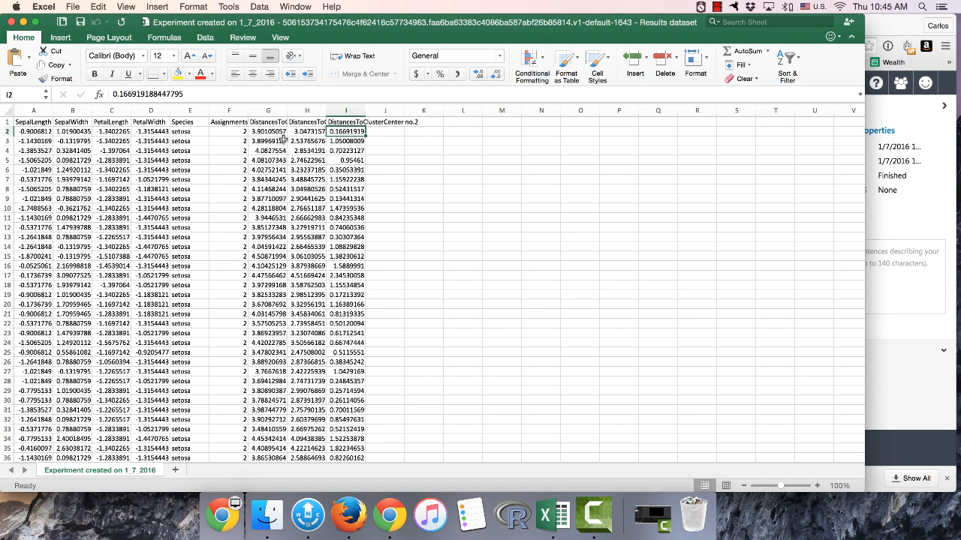
key("Left")
key("Left")
key("Left")
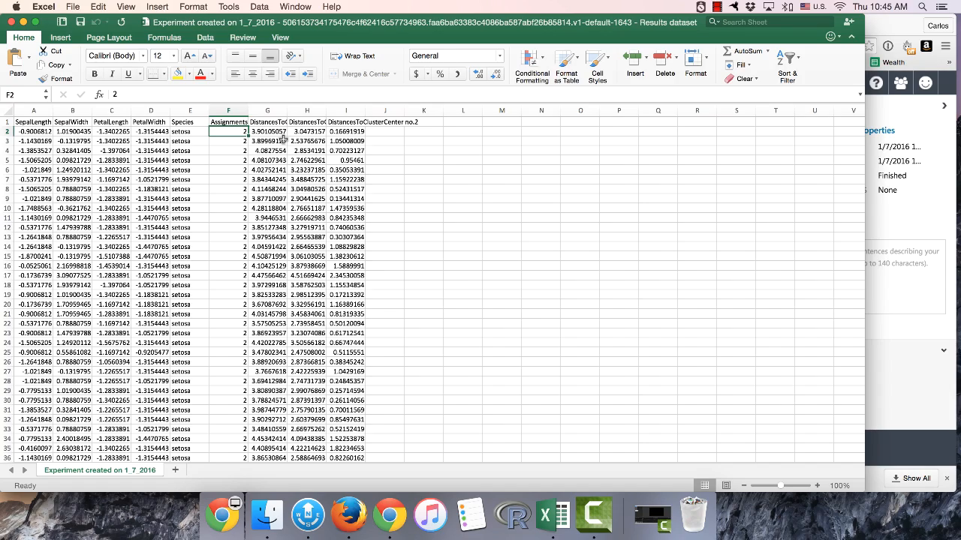
key("Right")
scroll(283, 141, "down", 2)
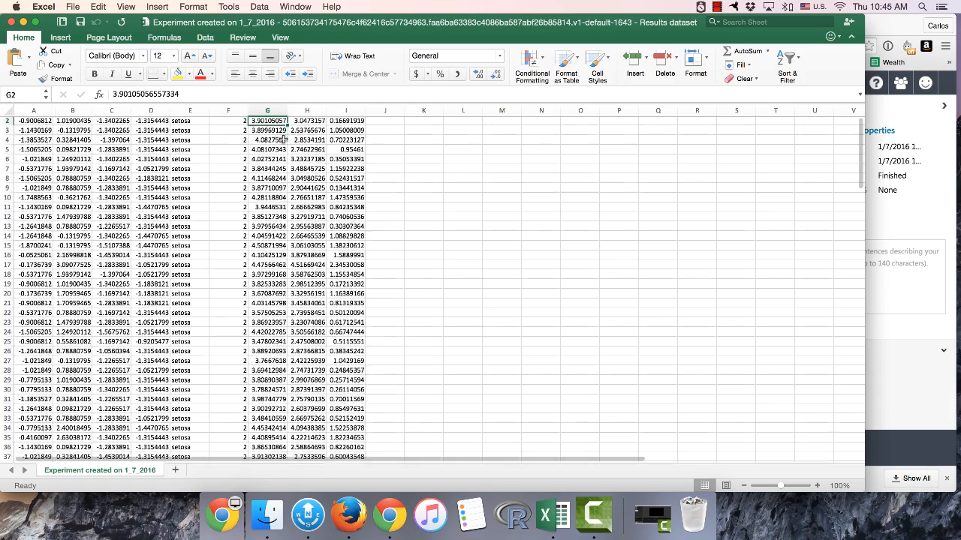
scroll(283, 142, "up", 2)
scroll(283, 146, "down", 1)
scroll(282, 139, "up", 1)
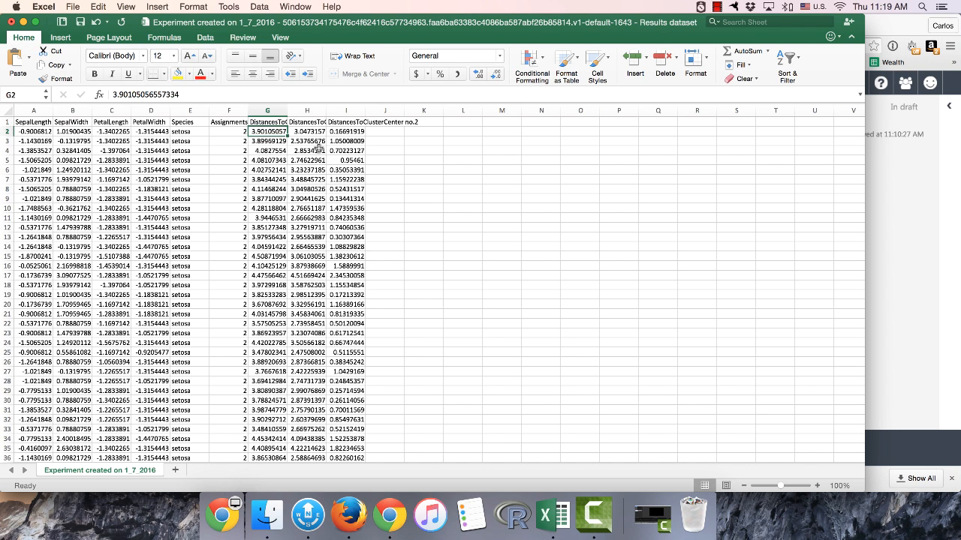
Copy the four measurement headers SepalLength to PetalWidth from A1:D1 to the cells starting at M2.
key("Left")
key("Left")
key("Left")
key("Left")
key("Left")
key("Left")
key("Up")
key("shift+Right")
key("shift+Right")
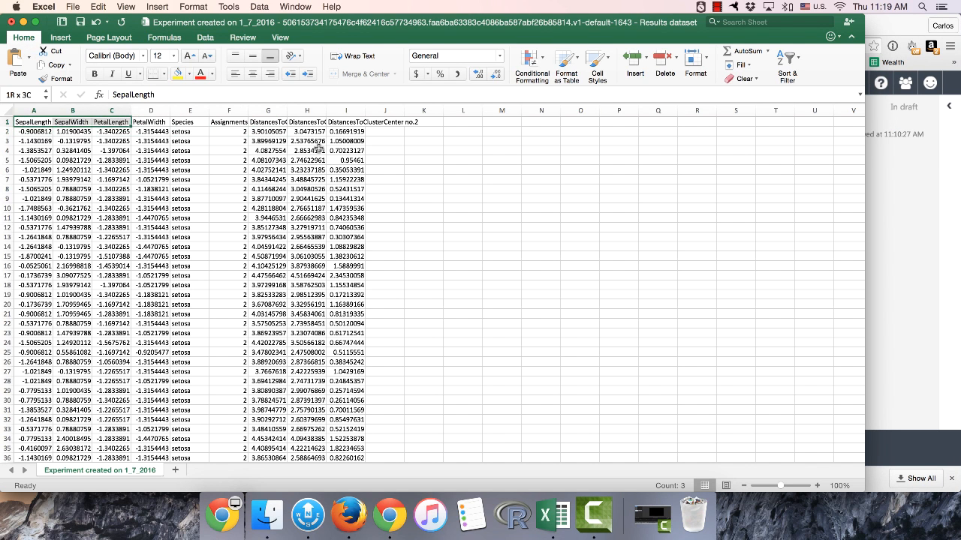
key("shift+Right")
key("super+c")
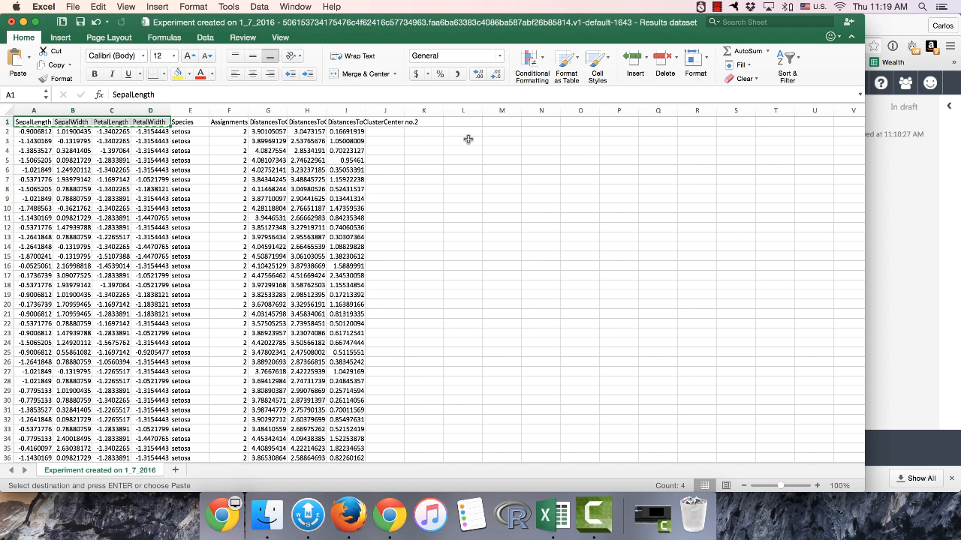
left_click(498, 132)
key("super+v")
Enter the cluster numbers 0, 1 and 2 in cells L3 to L5 as row labels.
left_click(473, 142)
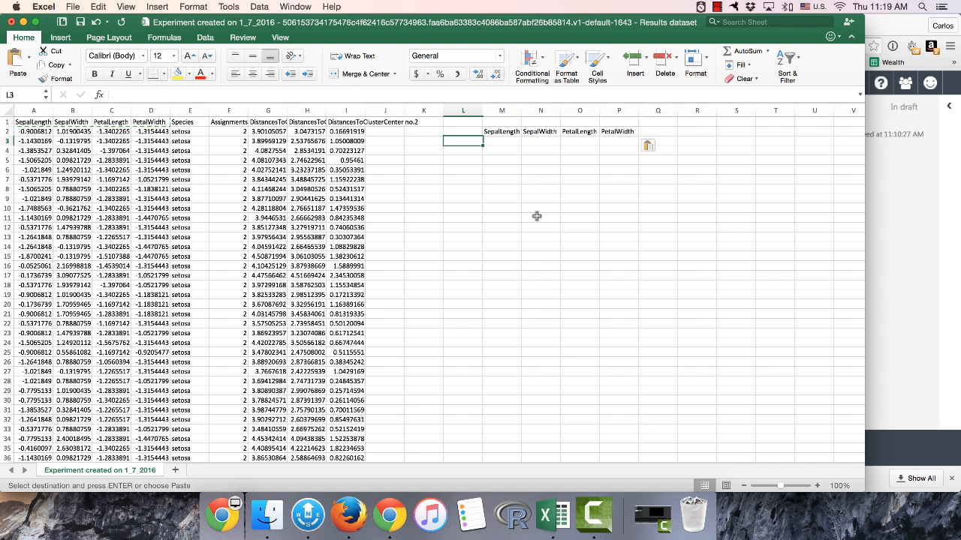
type("0")
key("Return")
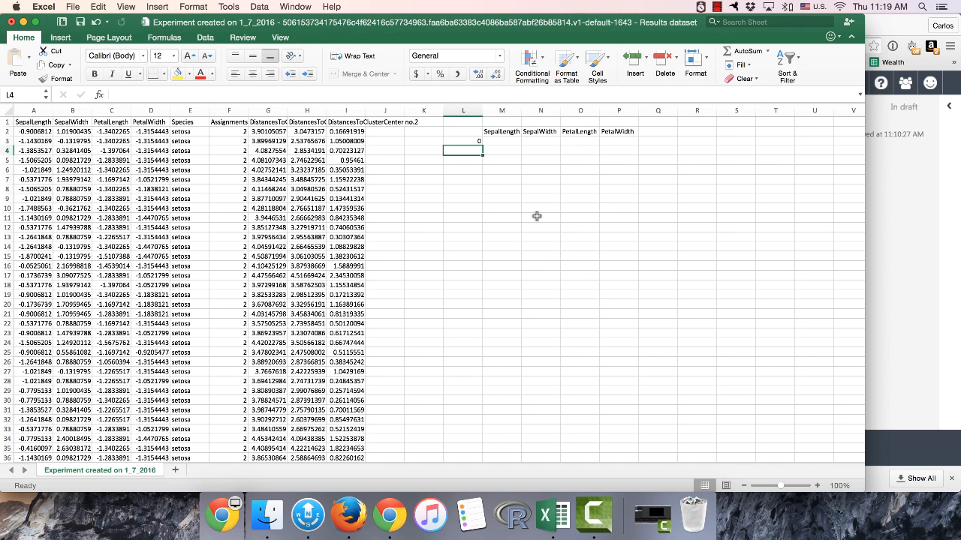
type("1")
key("Return")
type("2")
key("Return")
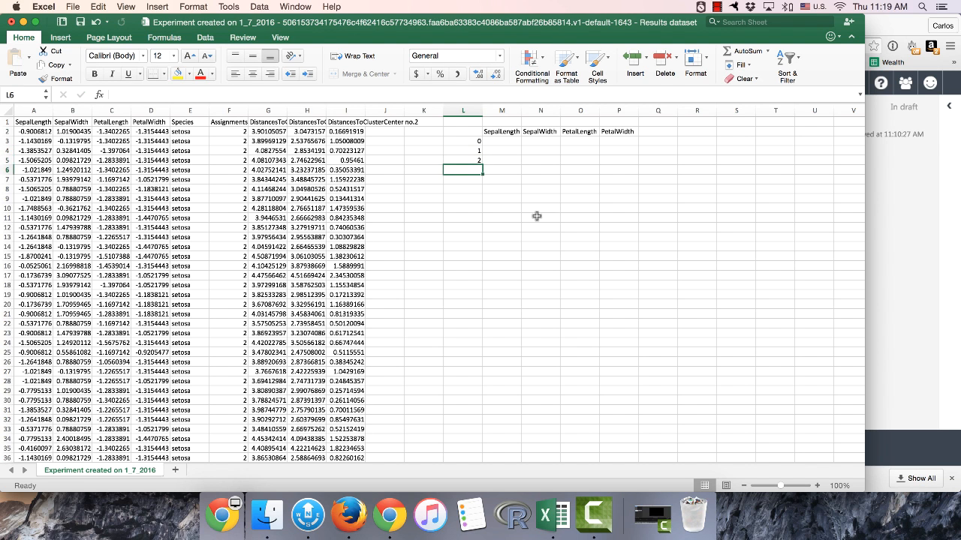
Start an AVERAGEIF formula in cell M3 with the absolute Assignments range $F$2:$F$151 as its range argument.
key("Up")
key("Up")
key("Up")
key("Right")
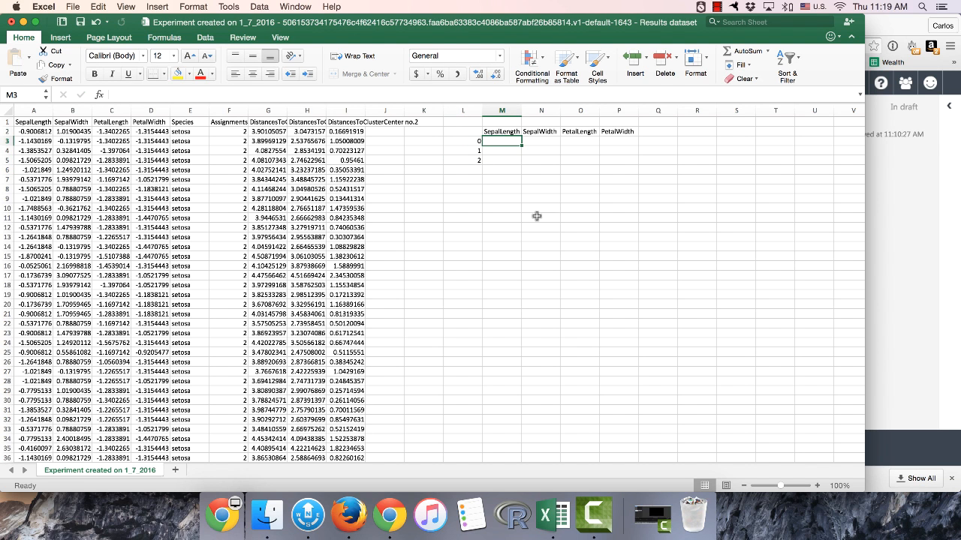
type("=")
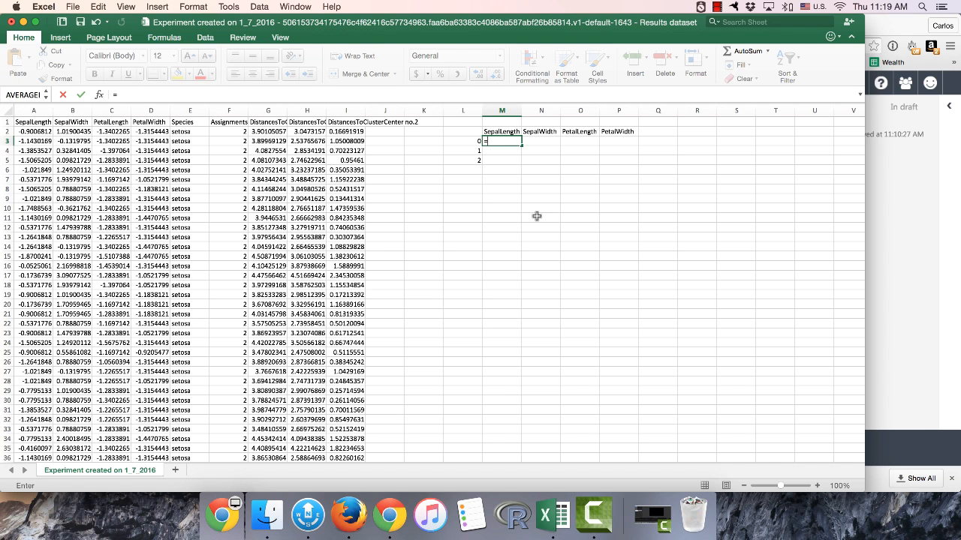
type("averageif(")
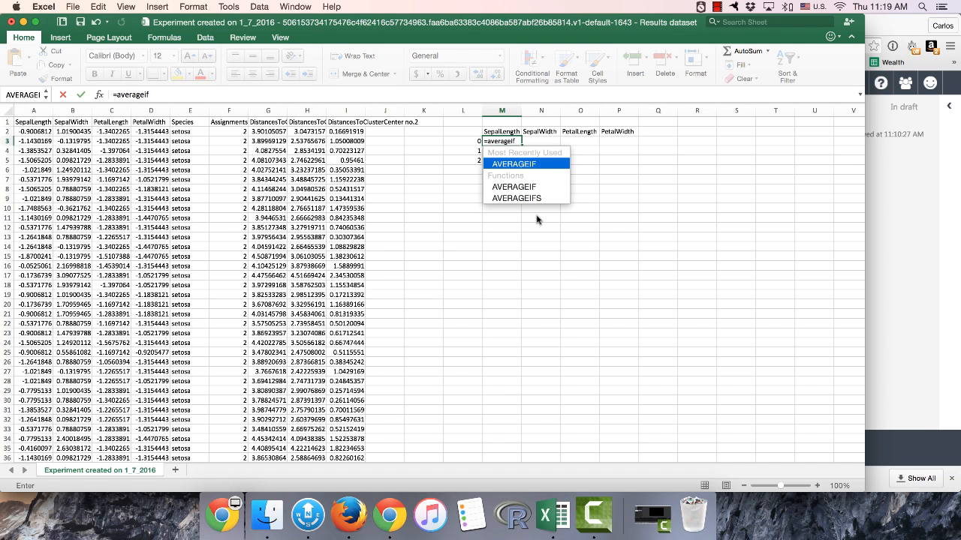
key("Left")
key("Left")
key("Left")
key("Left")
key("Left")
key("Left")
key("Left")
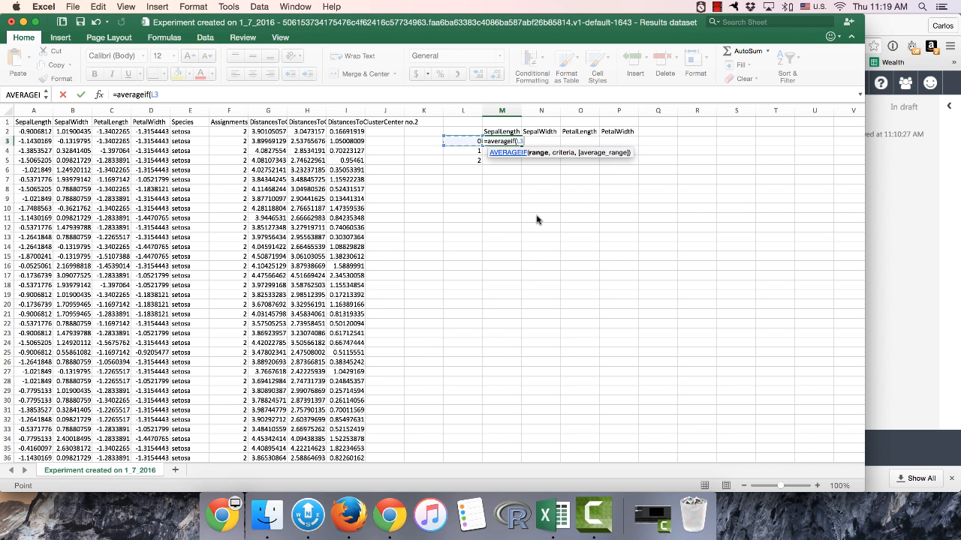
key("Up")
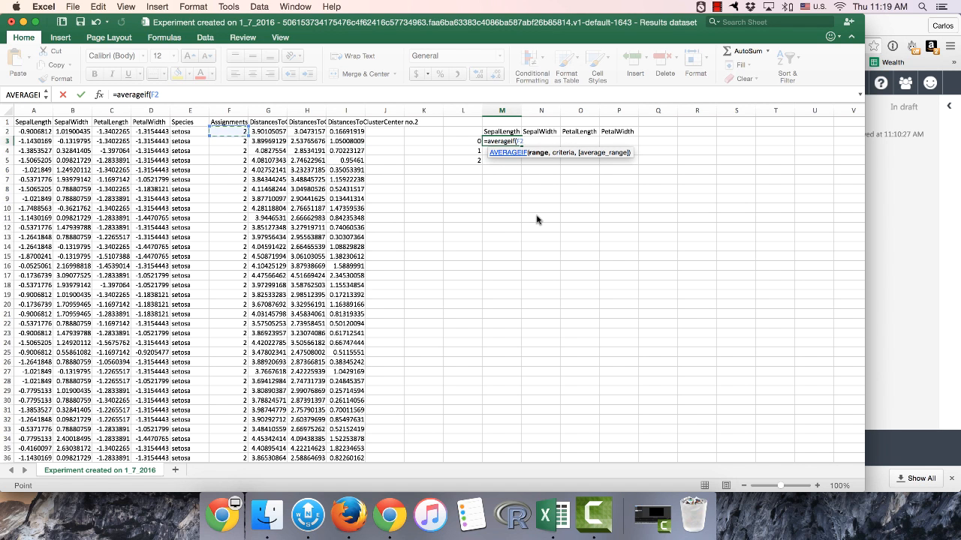
key("ctrl+shift+Down")
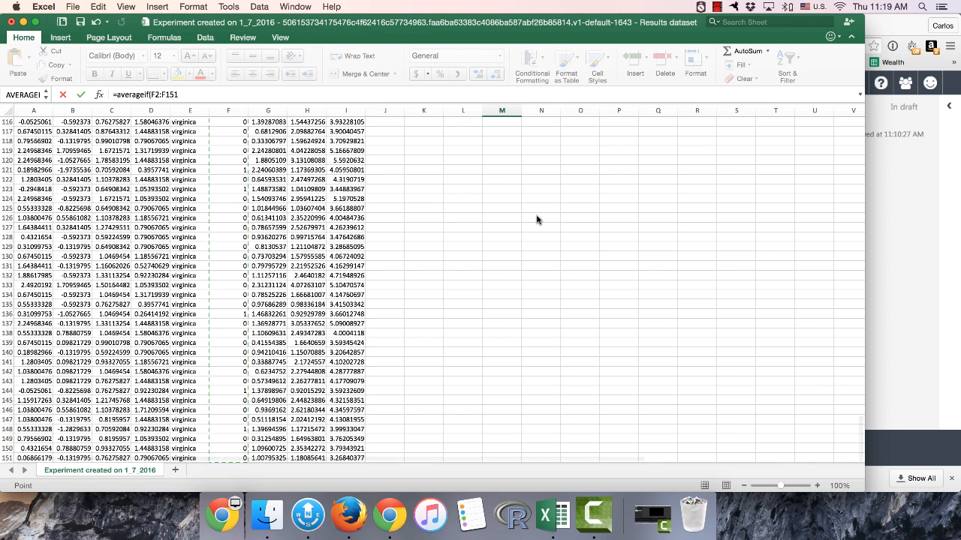
key("super+t")
type(",")
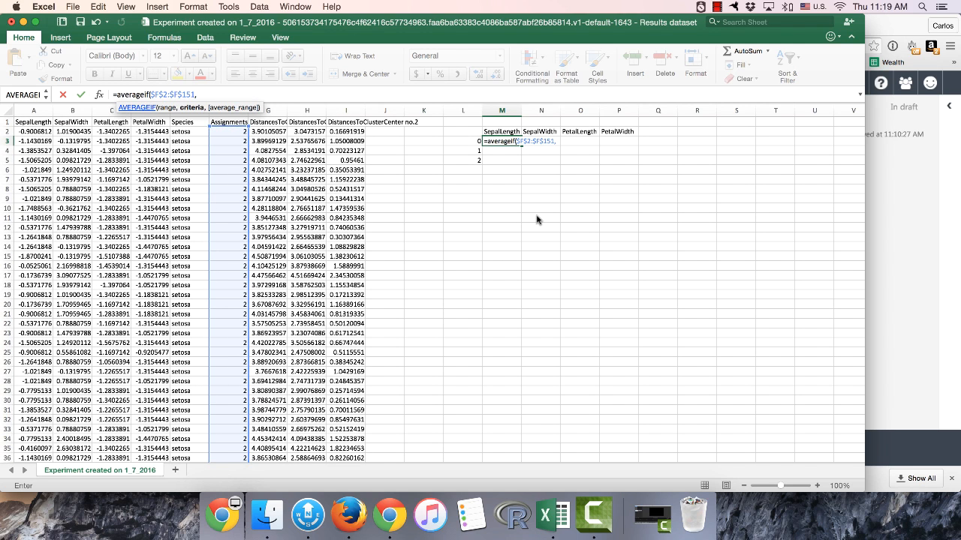
Add the cluster number cell as the formula's criteria, with only its column fixed, as $L3.
key("Left")
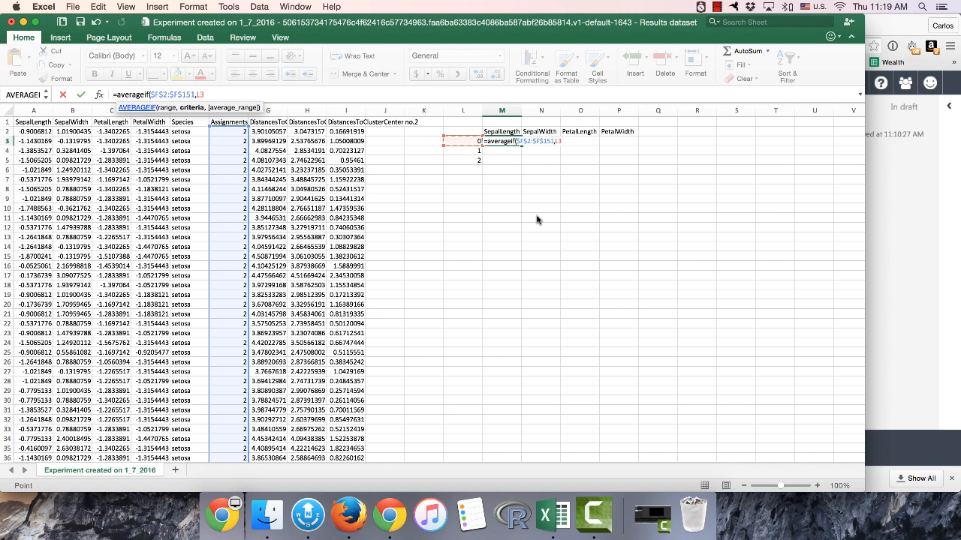
key("F4")
key("F4")
type(",")
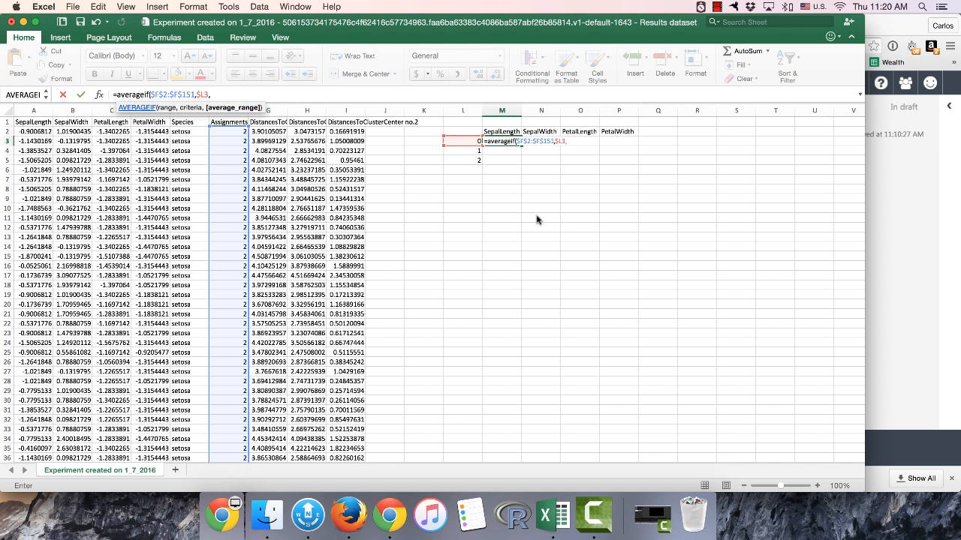
Complete the formula with the SepalLength values as average range, fixing only the rows, as A$2:A$151.
key("Left")
key("Left")
key("Left")
key("Left")
key("Left")
key("Left")
key("Left")
key("Left")
key("Left")
key("Left")
key("Left")
key("Left")
key("Up")
key("super+shift+Down")
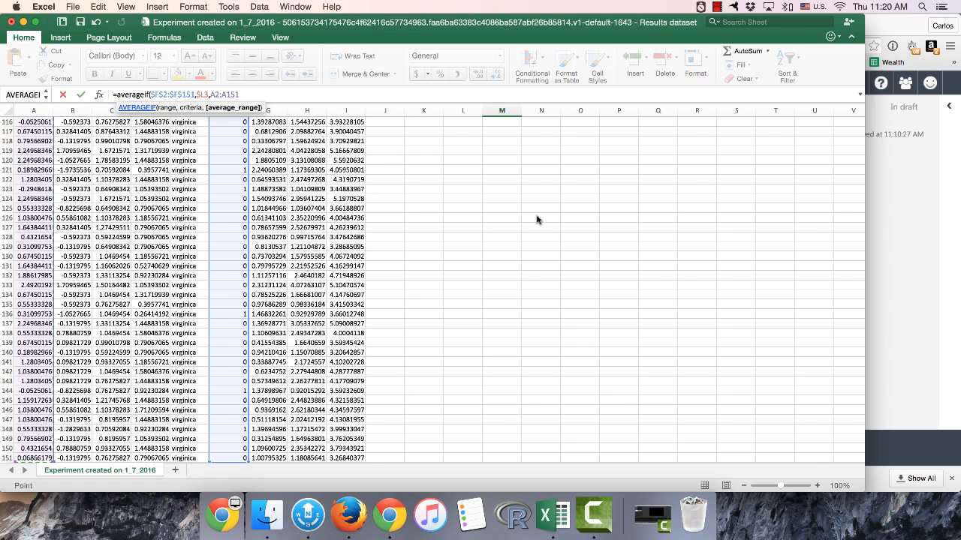
key("super+t")
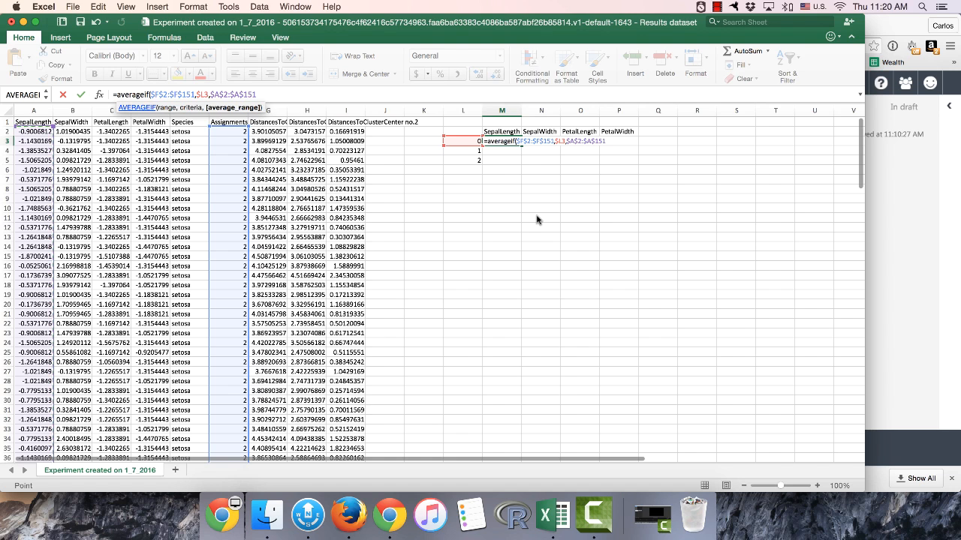
key("super+t")
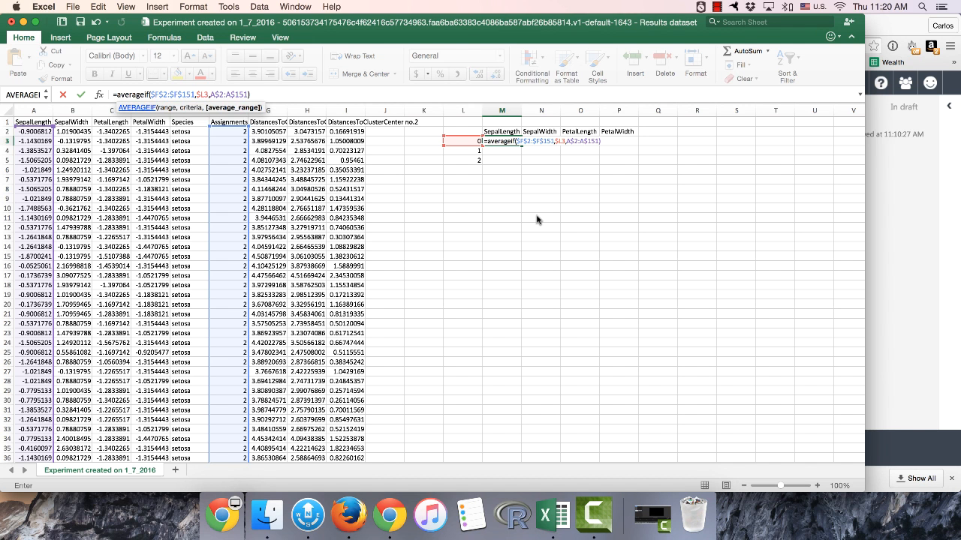
key("Return")
key("Up")
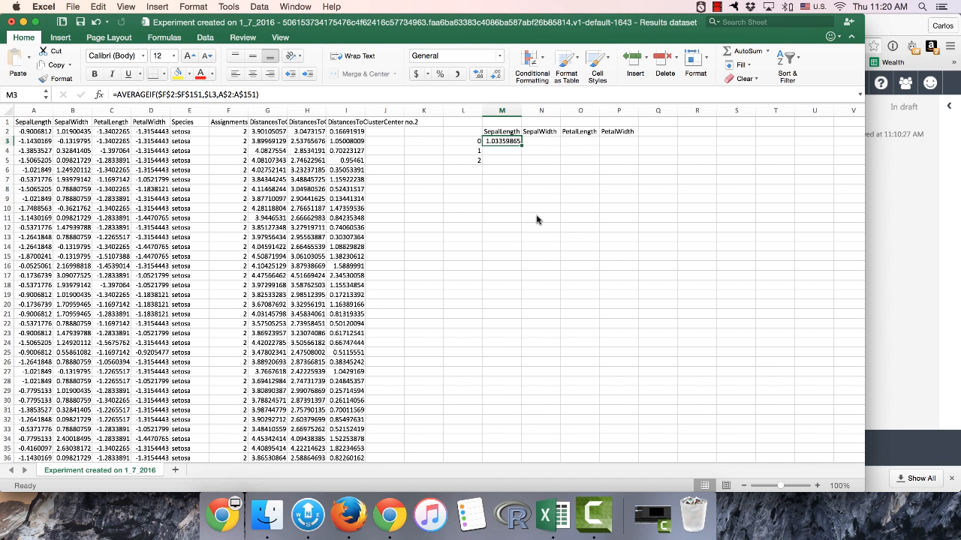
left_click(505, 134)
left_click(475, 148)
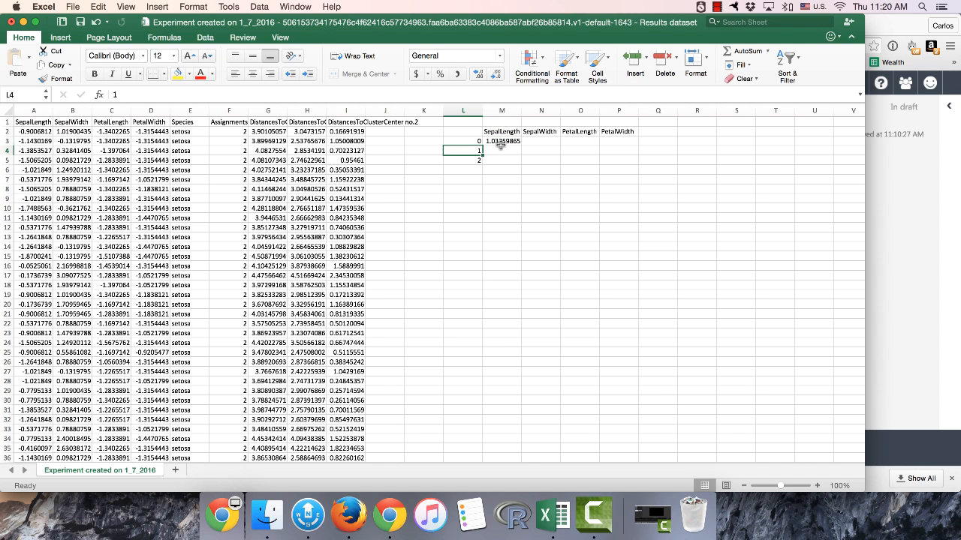
Copy the average formula from cell M3 into cells M4 and M5 for clusters 1 and 2.
left_click(514, 141)
key("super+c")
key("Down")
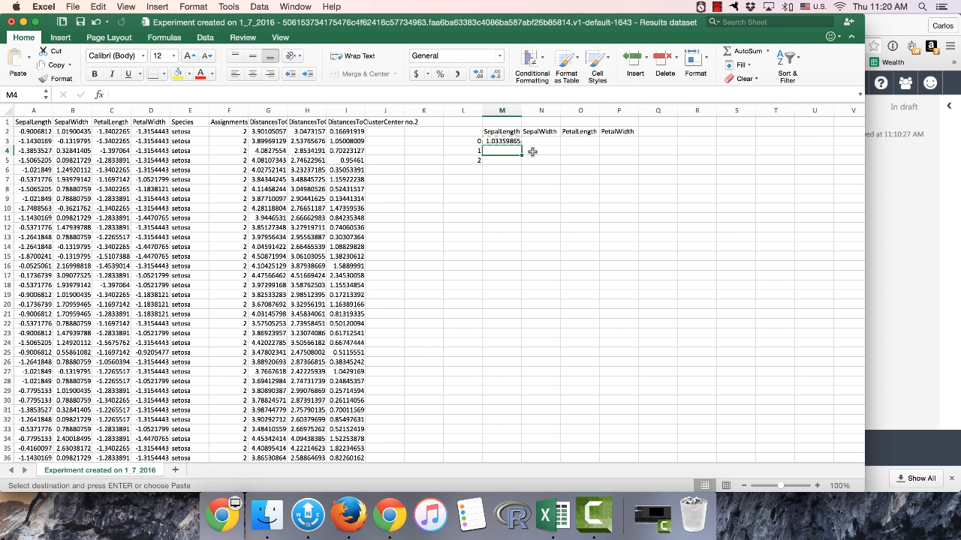
key("shift+Down")
key("super+v")
key("Escape")
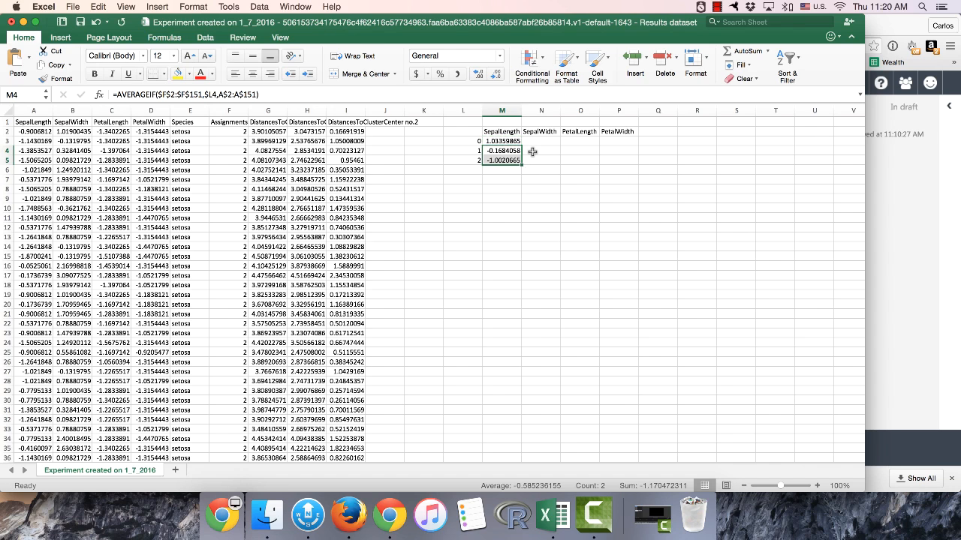
Examine the AVERAGEIF formulas in cells M3 to M5 to compare how their criteria and average-range references behave.
key("Down")
key("Up")
key("Down")
key("Up")
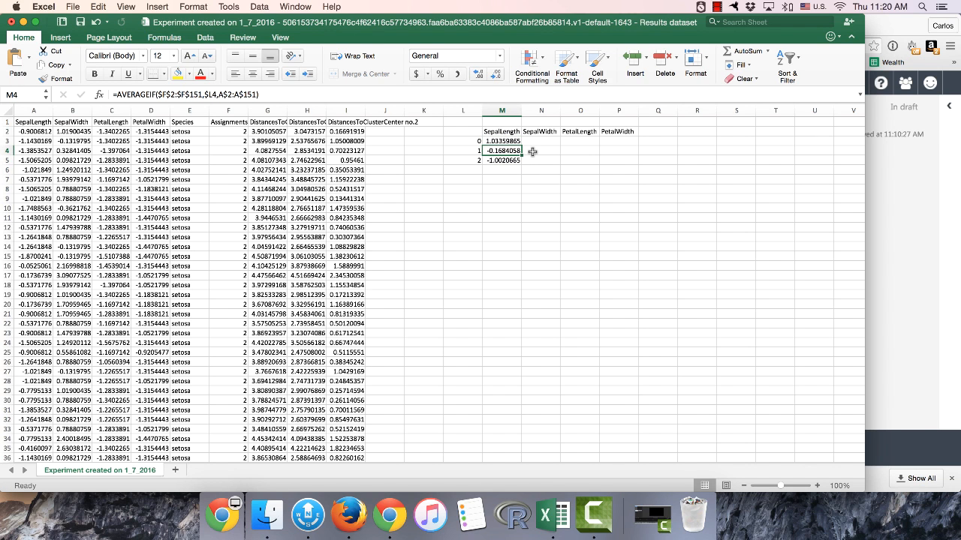
key("Down")
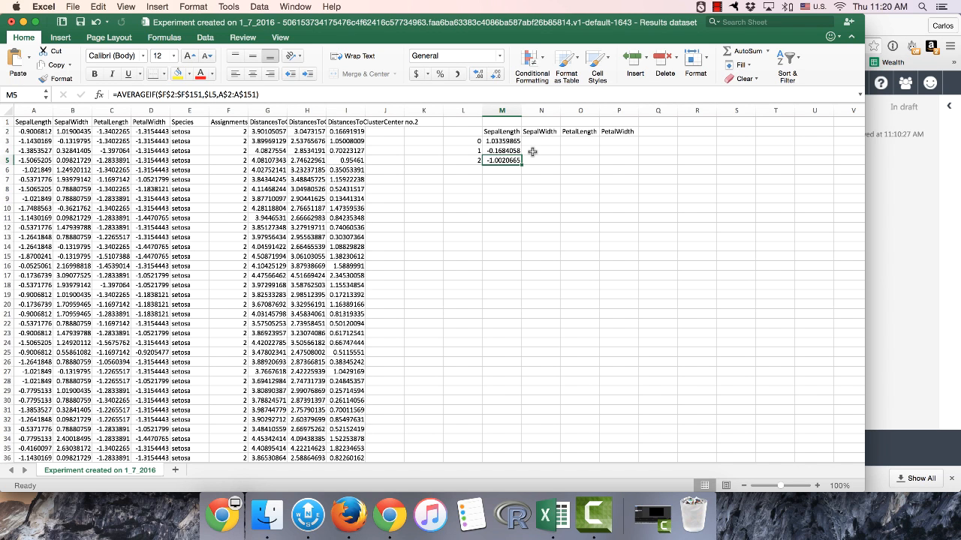
key("Up")
key("Up")
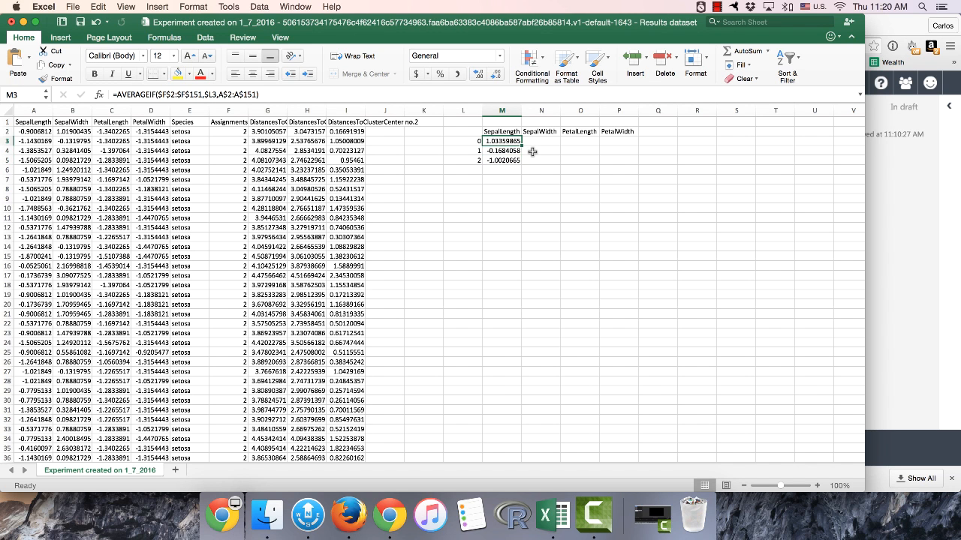
key("Down")
key("Down")
key("Up")
key("Up")
key("Up")
key("Down")
key("Down")
key("Down")
key("Up")
key("Up")
Copy the SepalLength averages in M3:M5 across N3:P5 to fill the SepalWidth, PetalLength and PetalWidth columns.
key("shift+Down")
key("shift+Down")
key("super+c")
key("Right")
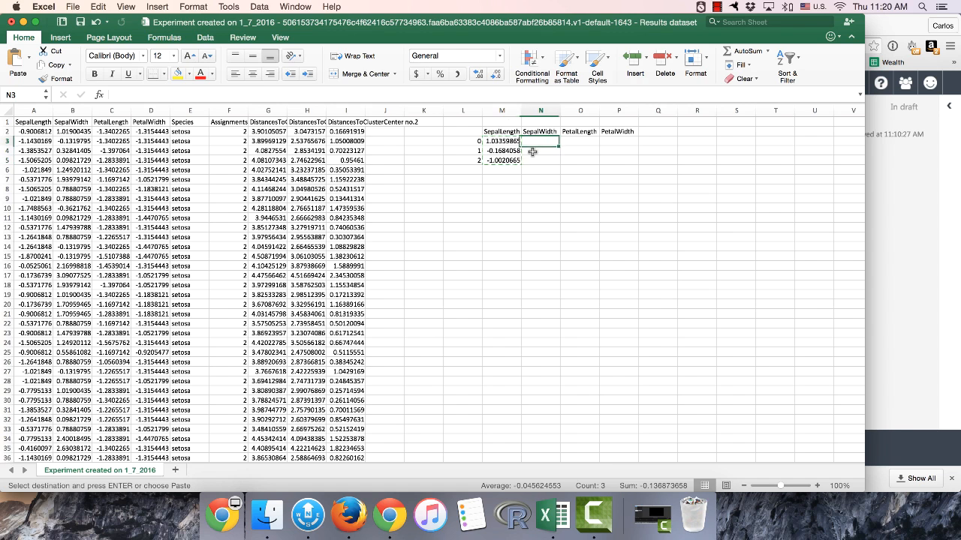
key("shift+Down")
key("shift+Down")
key("shift+Right")
key("shift+Right")
key("Return")
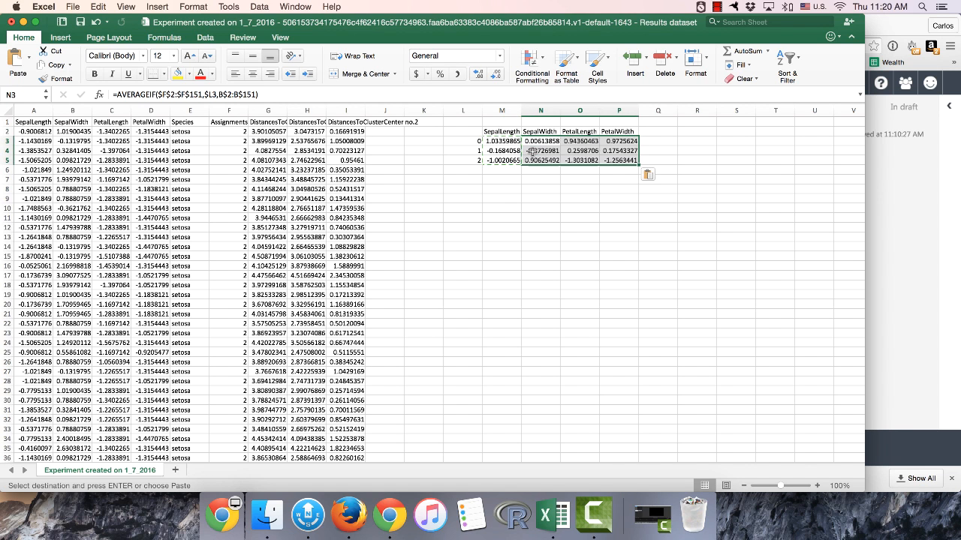
left_click(653, 188)
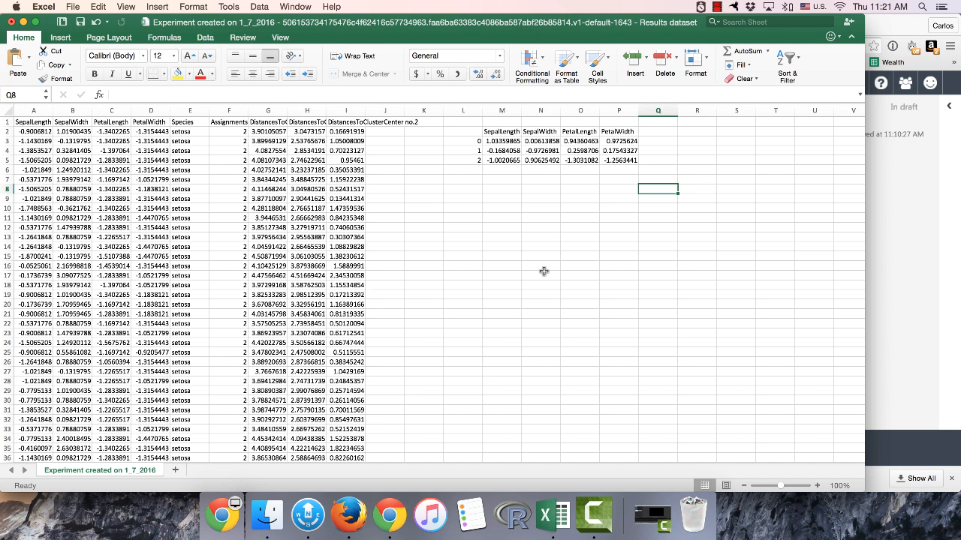
Switch to Azure Machine Learning Studio in Chrome, add a Project Columns module and feed it from Train Clustering Model's results dataset output.
left_click(391, 525)
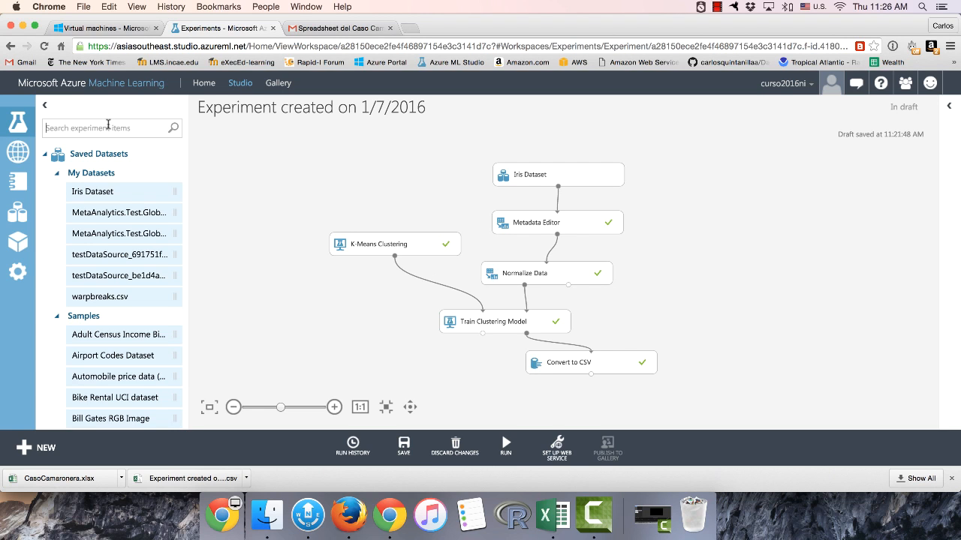
type("project")
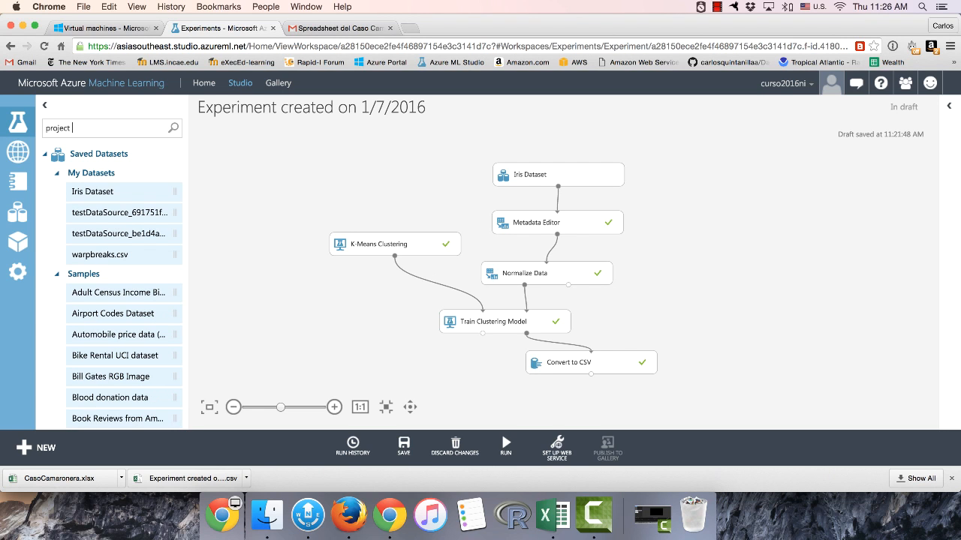
type(" column")
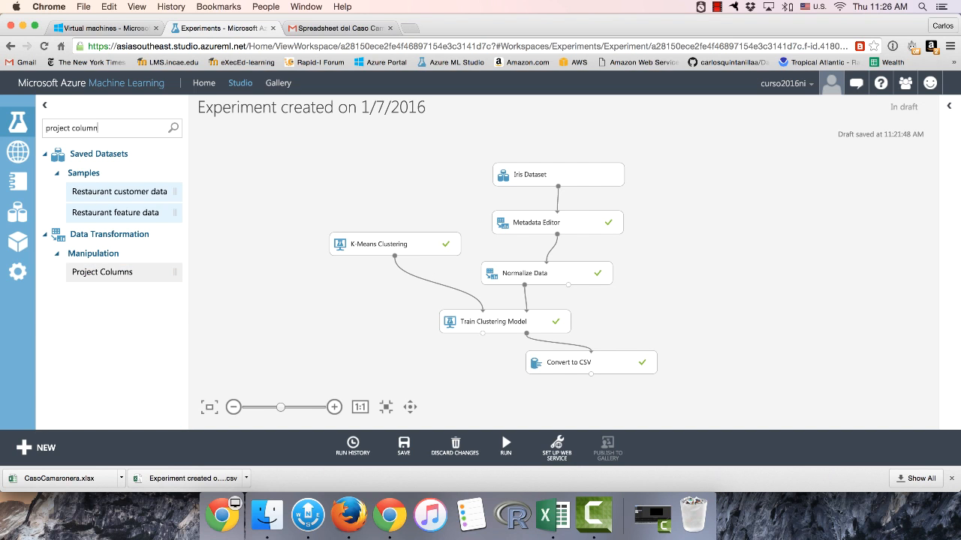
left_click_drag(94, 273, 380, 360)
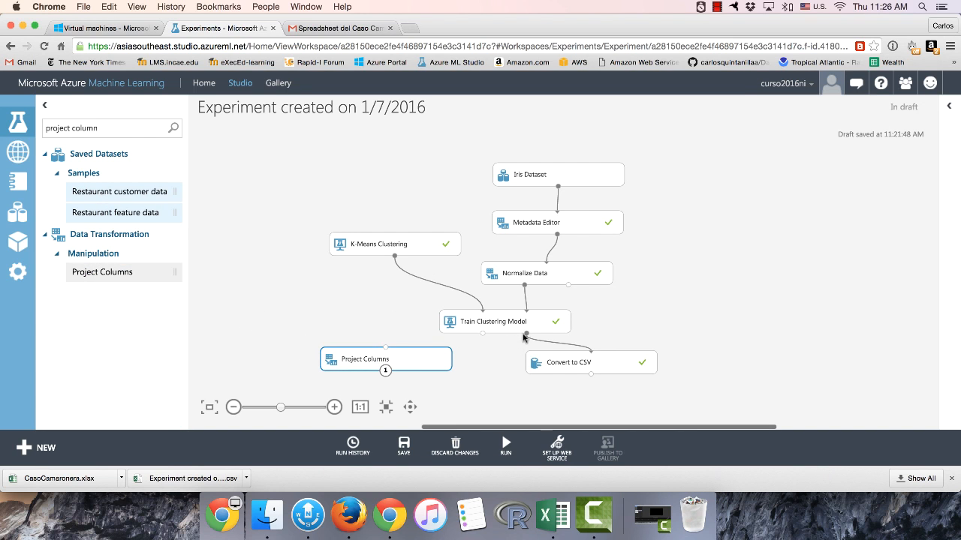
left_click_drag(526, 335, 385, 348)
Configure the Project Columns selection to begin with all columns and exclude by column names.
left_click(949, 105)
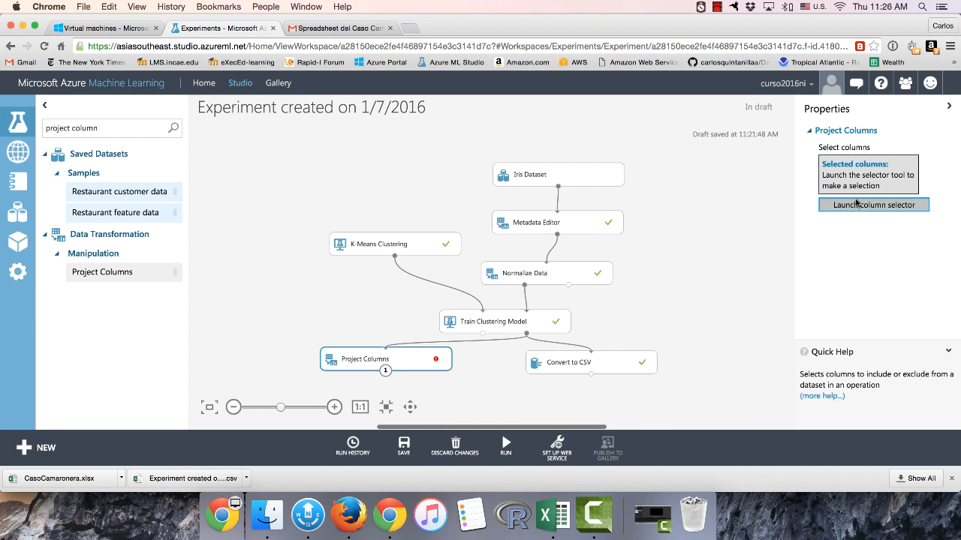
left_click(839, 205)
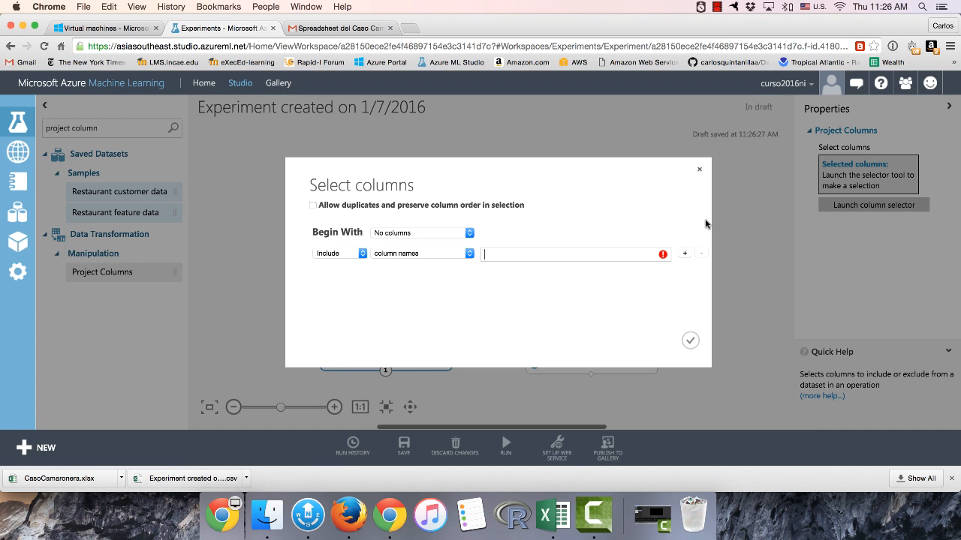
left_click(465, 233)
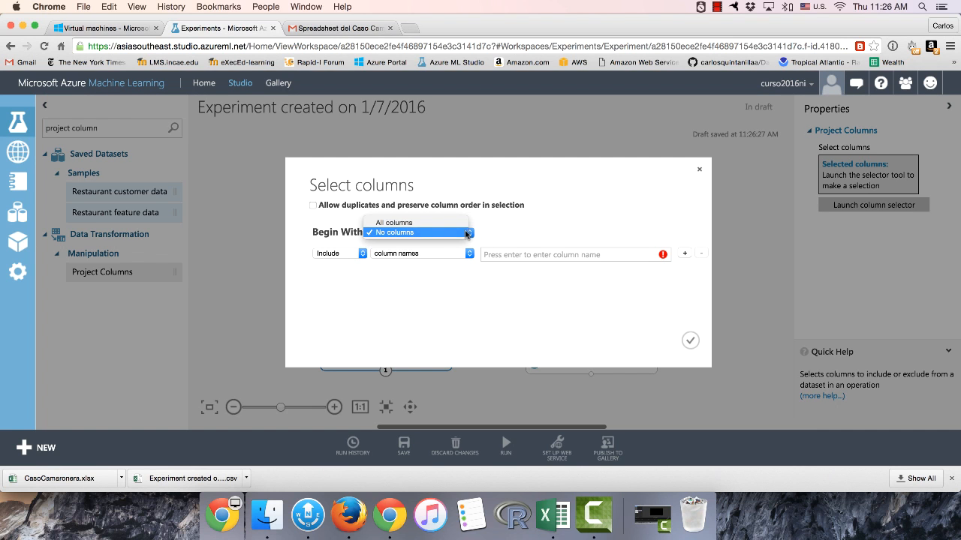
left_click(409, 223)
left_click(362, 255)
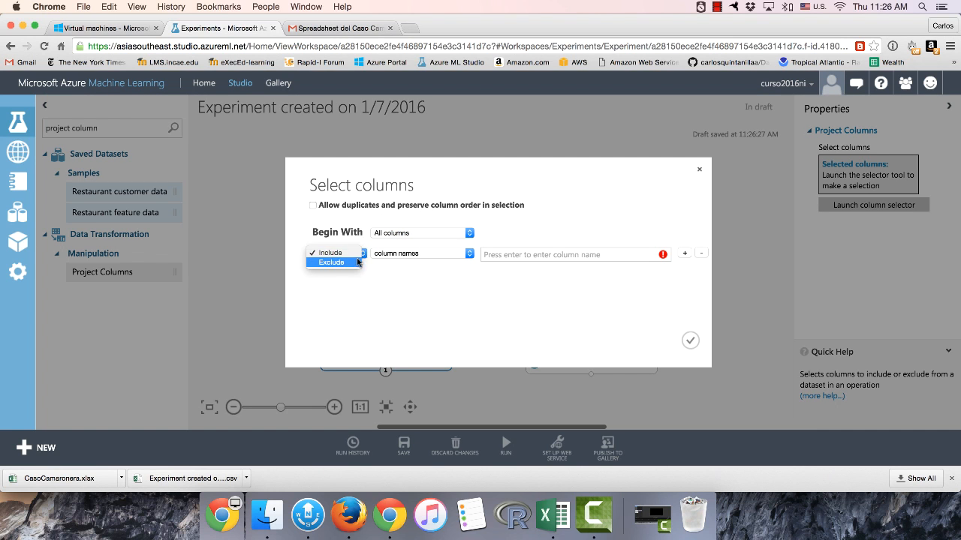
left_click(331, 262)
left_click(469, 254)
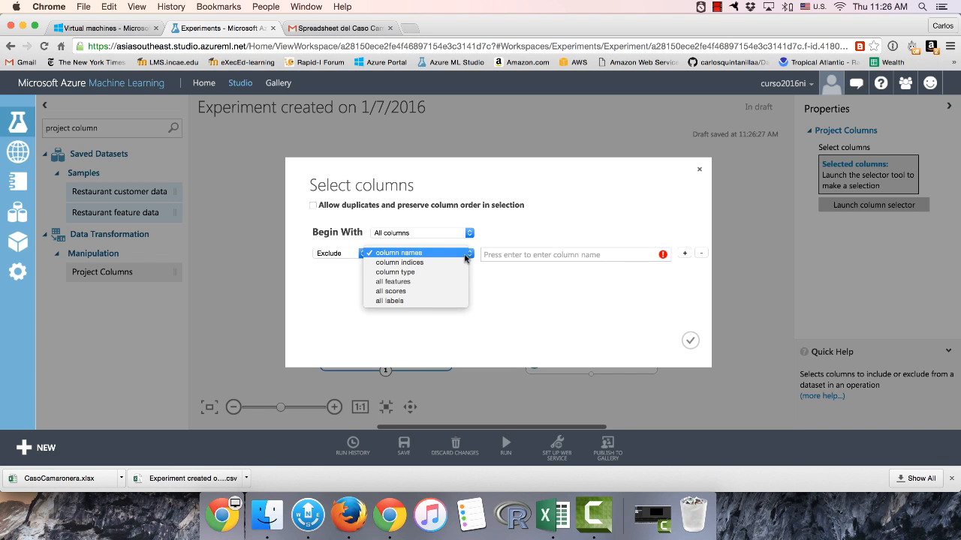
left_click(456, 253)
left_click(460, 255)
Exclude DistancesToClusterCenter no.0, no.1 and no.2 and Species, and accept the column selection.
left_click(540, 255)
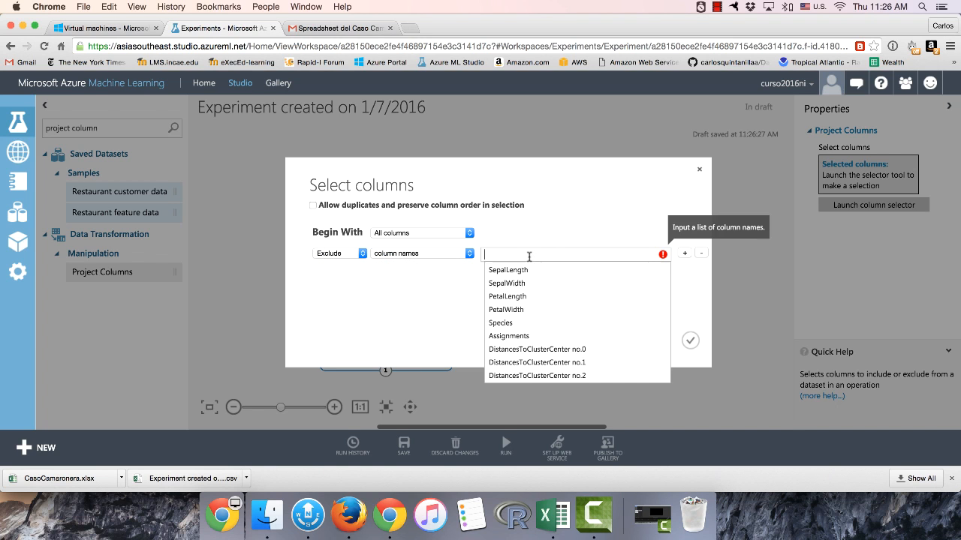
left_click(579, 357)
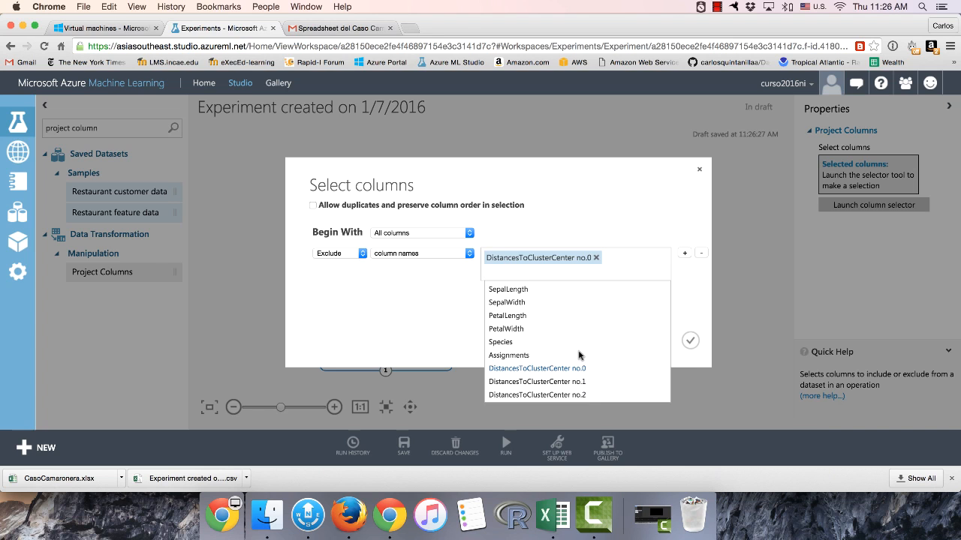
left_click(576, 382)
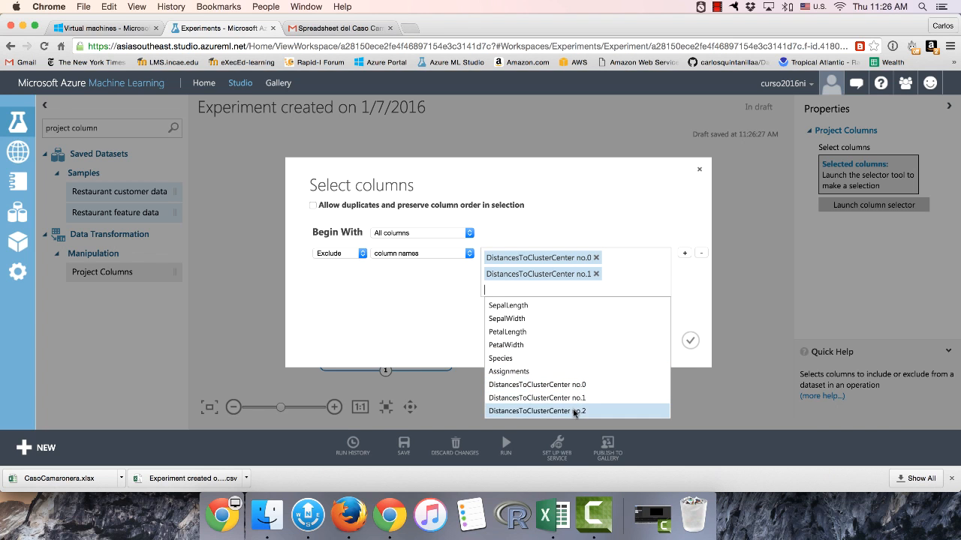
left_click(574, 412)
left_click(541, 375)
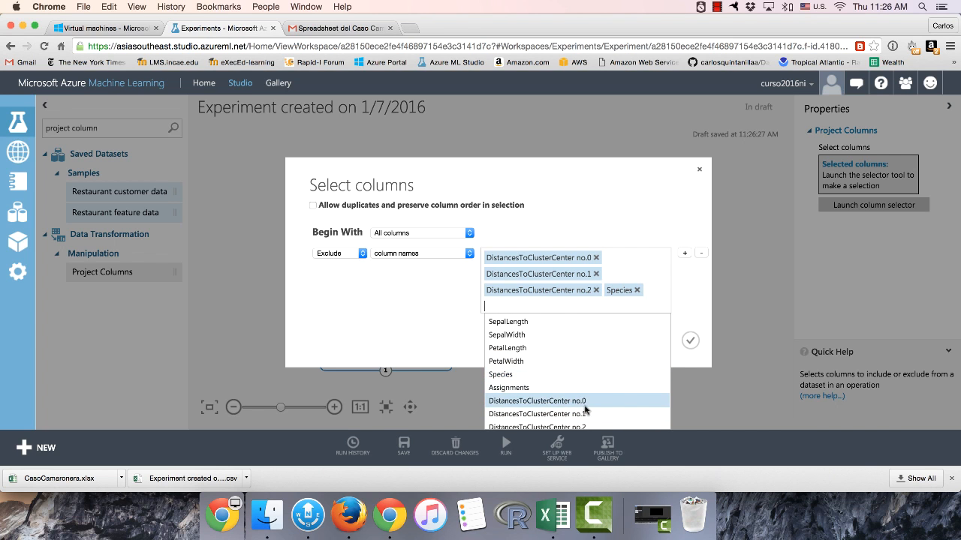
left_click(690, 341)
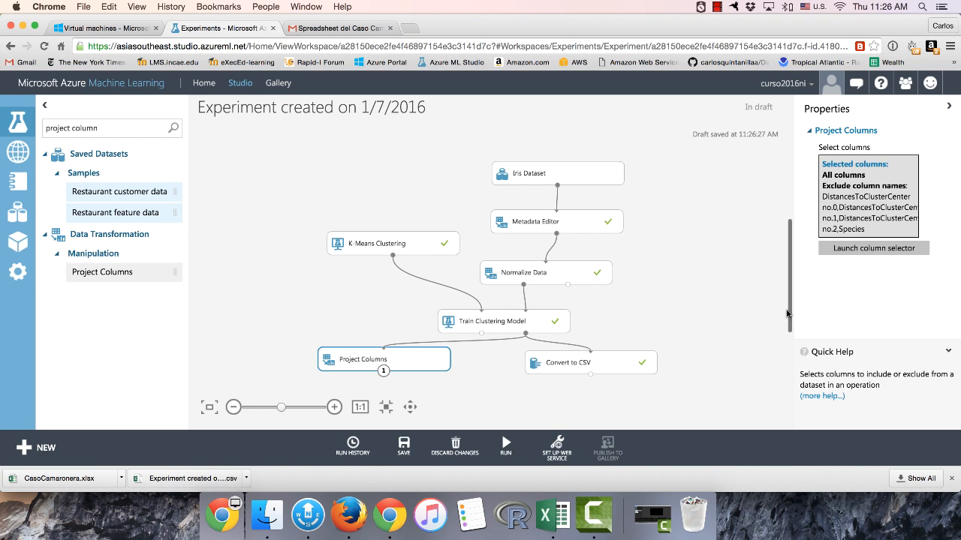
Add an Apply SQL Transformation module below Project Columns and connect the Project Columns output to its first input.
left_click_drag(788, 318, 790, 350)
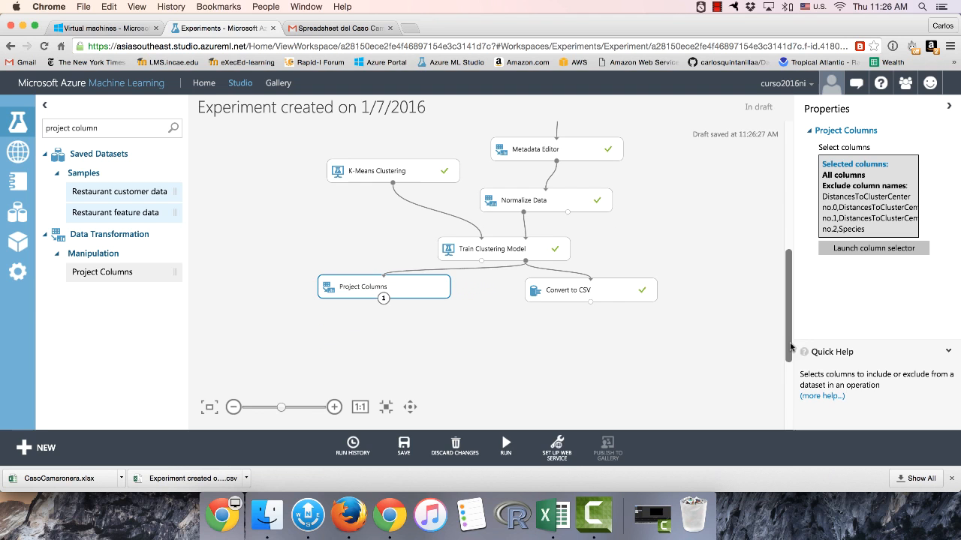
left_click(264, 163)
left_click_drag(106, 132, 17, 130)
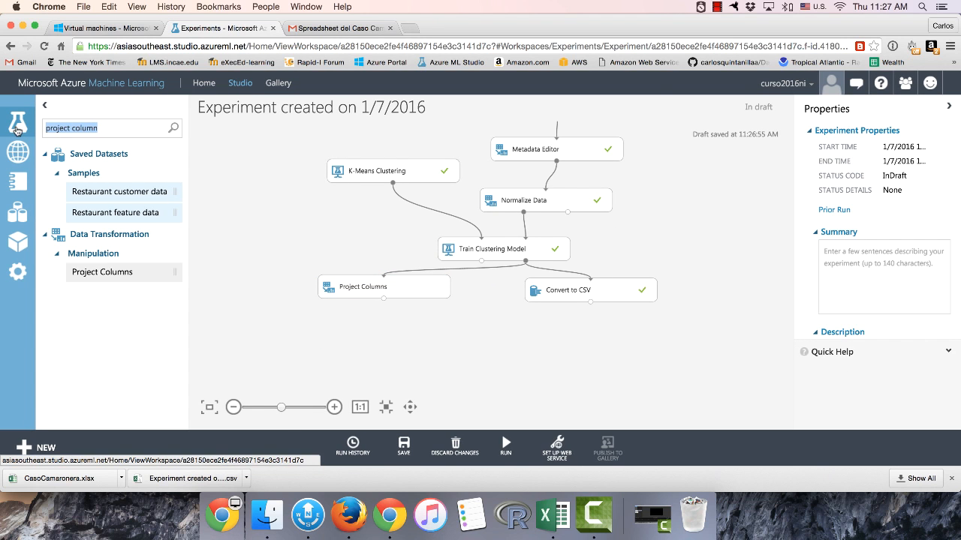
type("sql")
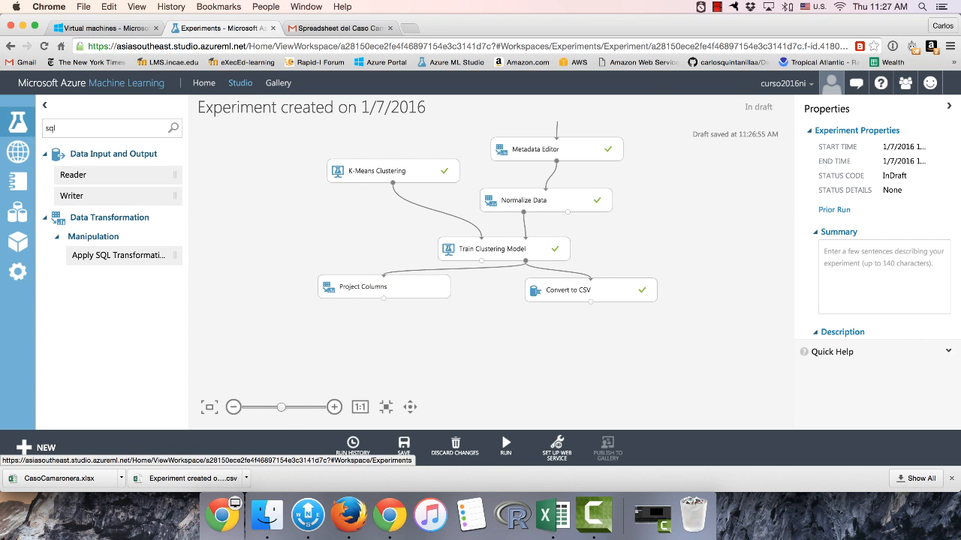
mouse_move(124, 267)
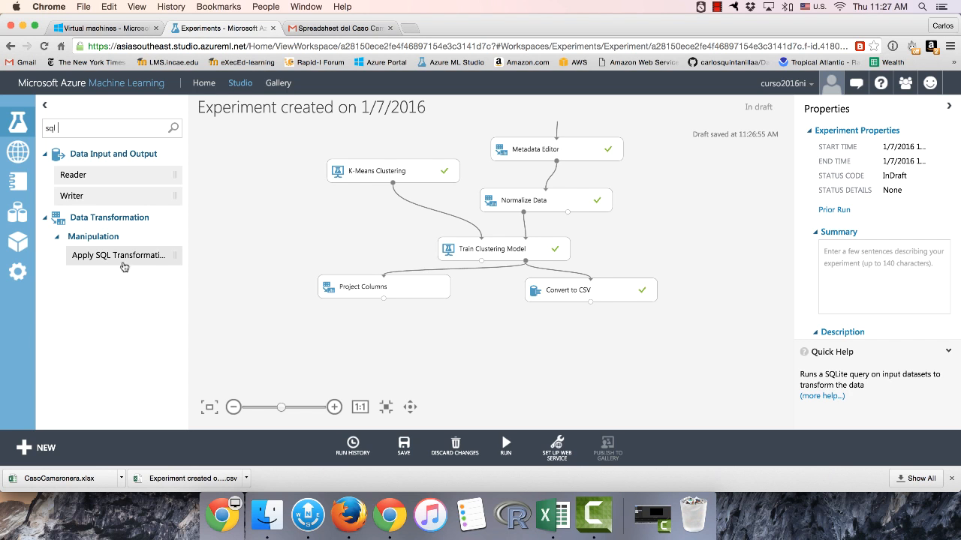
left_click_drag(124, 267, 366, 334)
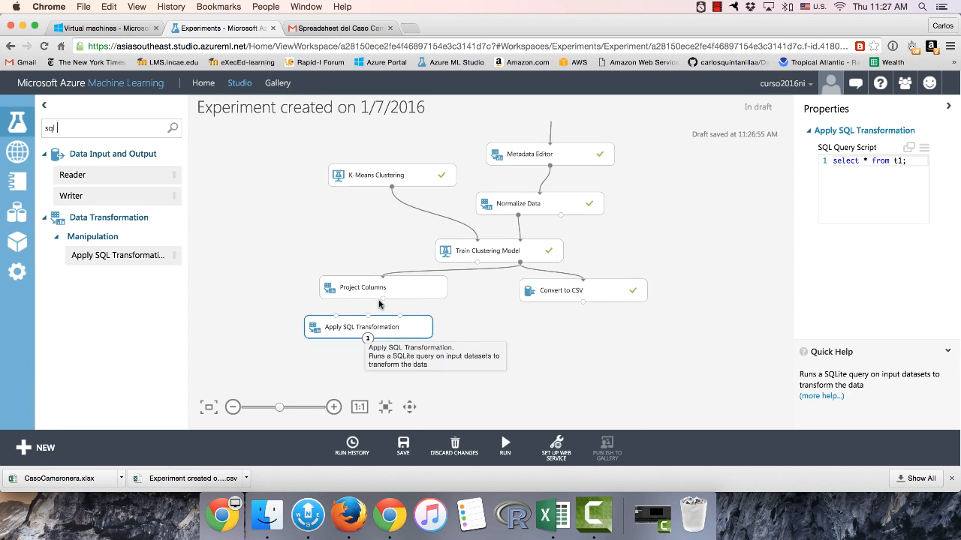
left_click_drag(382, 299, 338, 317)
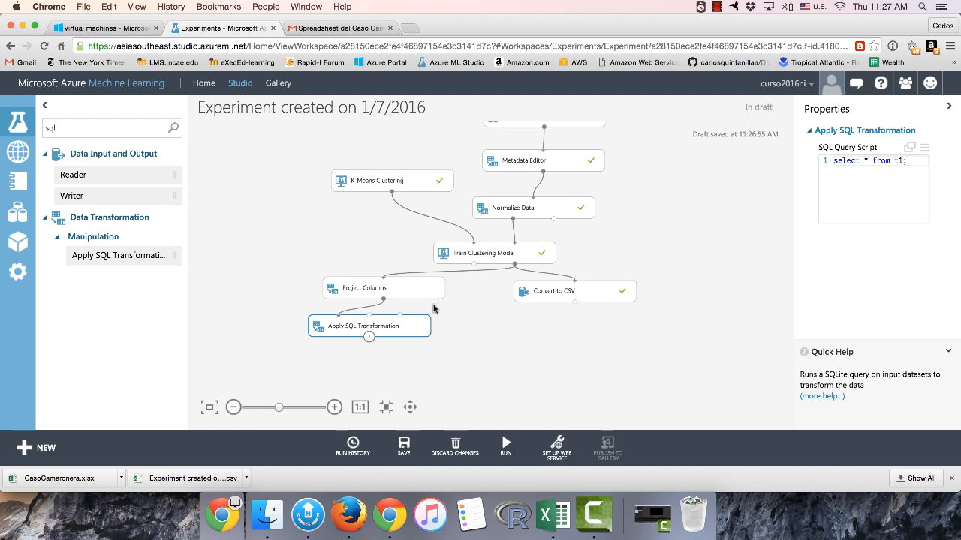
Rewrite the SQL query script to begin with select avg(PetalLength),avg(PetalWidth).
left_click(885, 187)
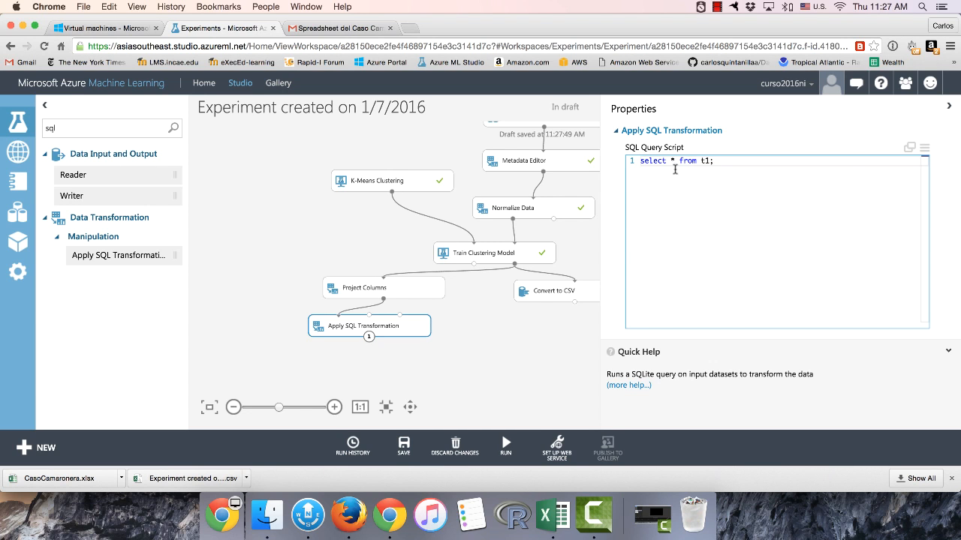
key("BackSpace")
key("BackSpace")
key("BackSpace")
type("g(PetalLength),av")
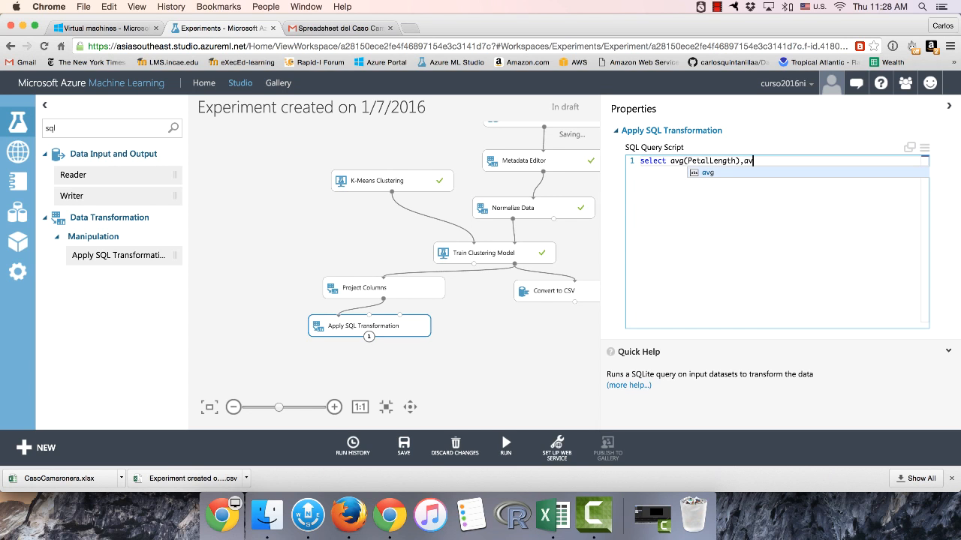
type("g(P")
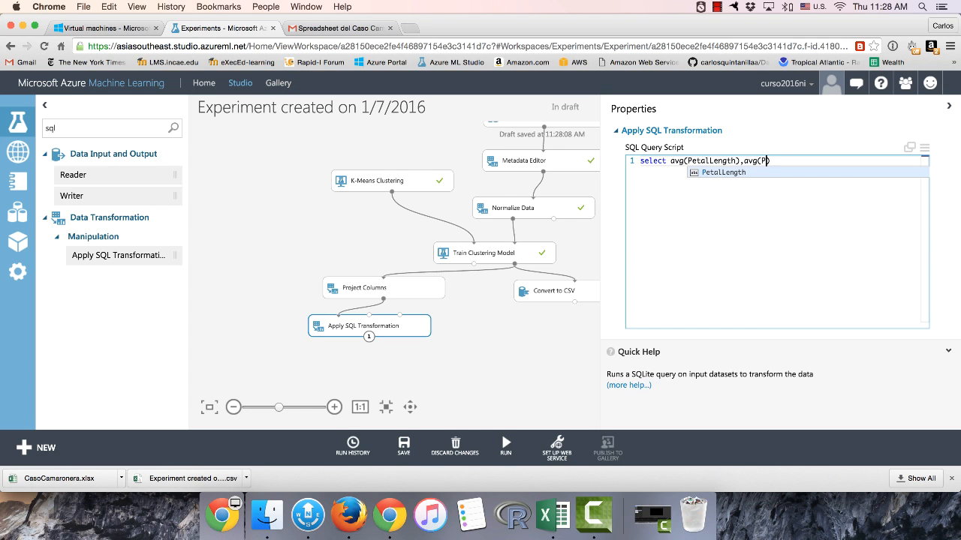
type("etalWidth")
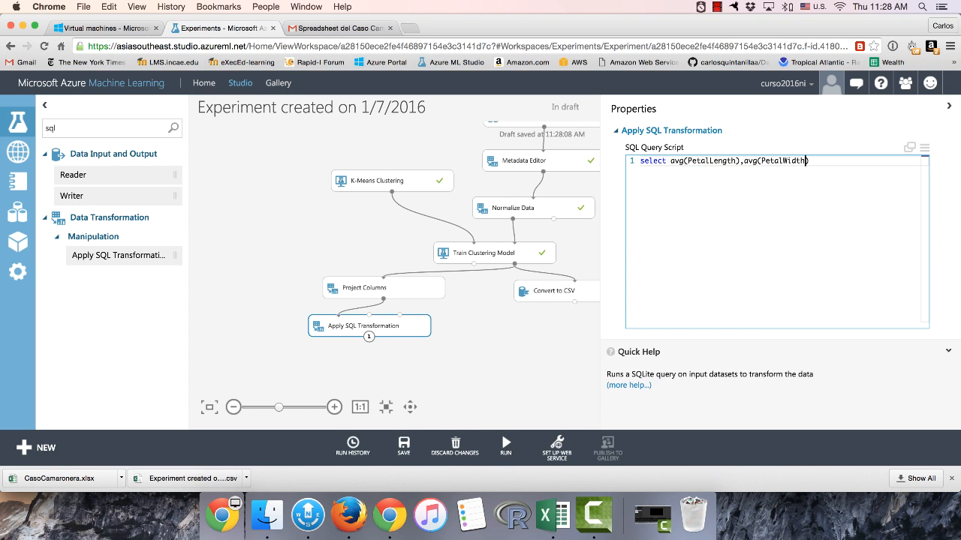
Extend the select line of the SQL query with avg(SepalLength),avg(SepalWidth).
type(",av")
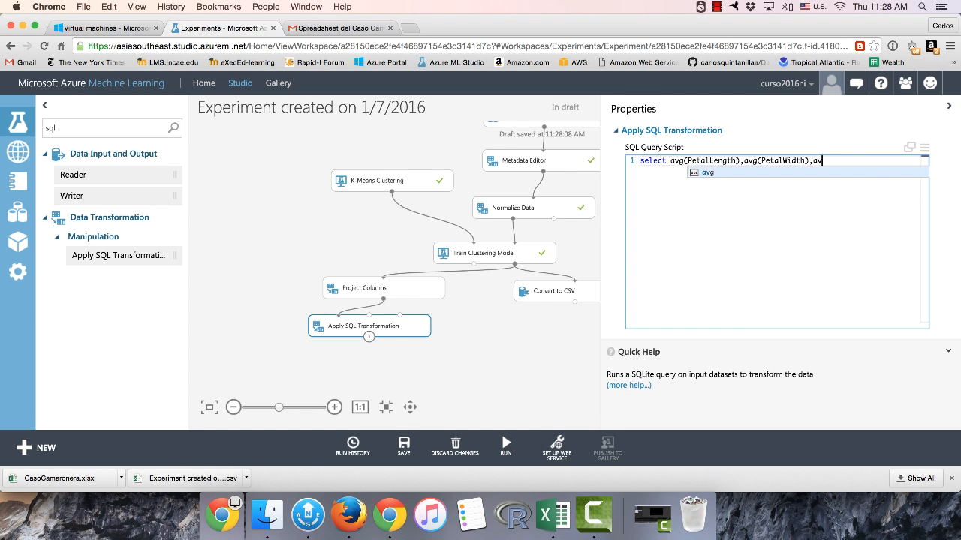
type("g(")
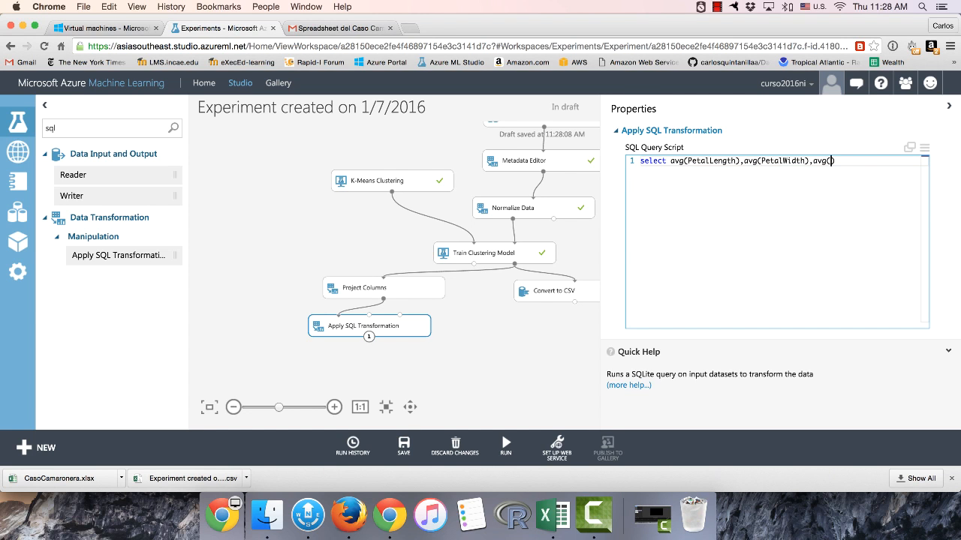
type("SepalLength), a")
key("BackSpace")
key("BackSpace")
type("avg(S")
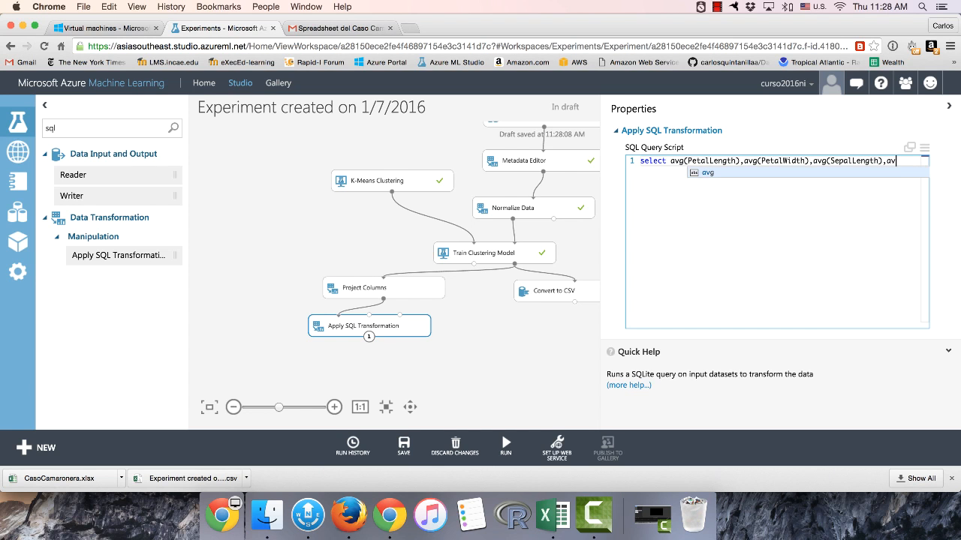
type("epal")
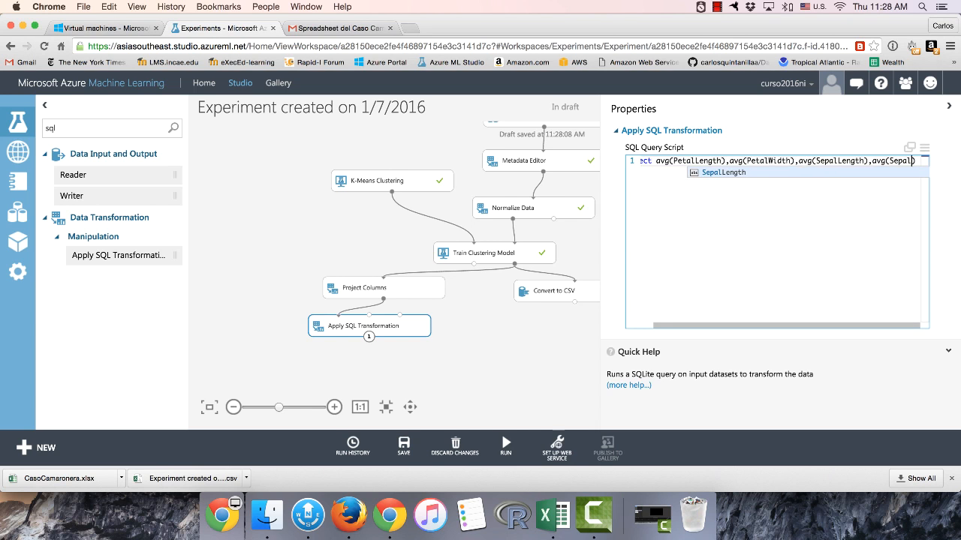
type("Width")
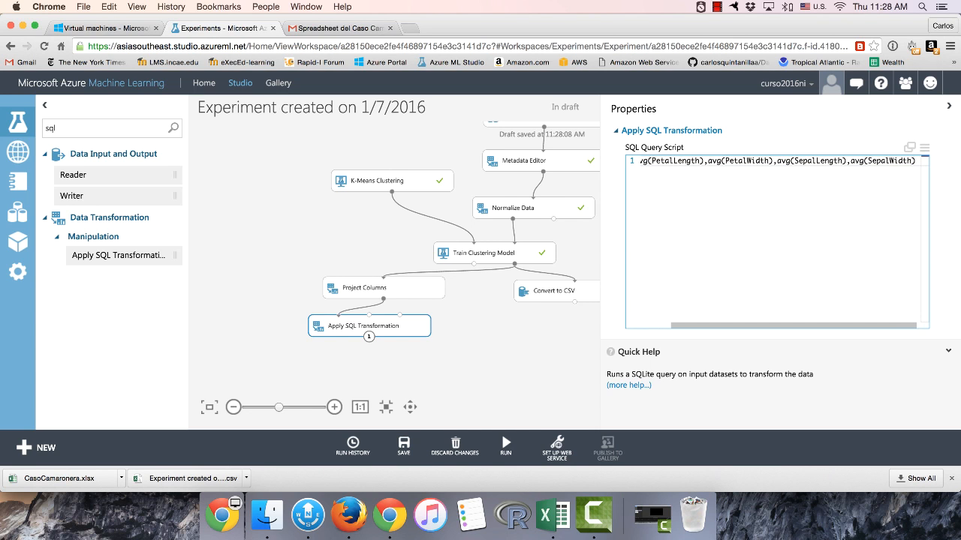
Complete the SQL query with the lines "from t1" and "group by Assignments;" below the select line.
key("End")
key("Return")
type("fro")
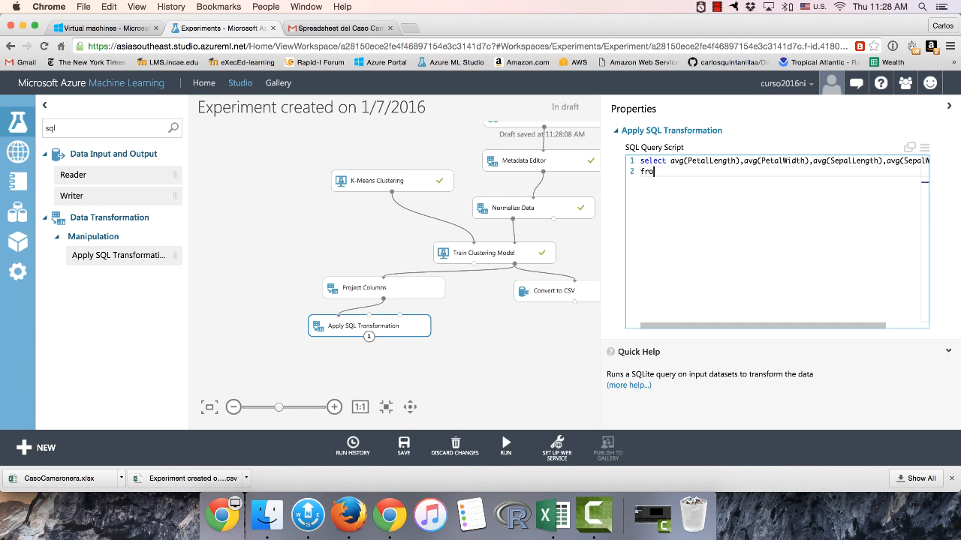
type("m t1")
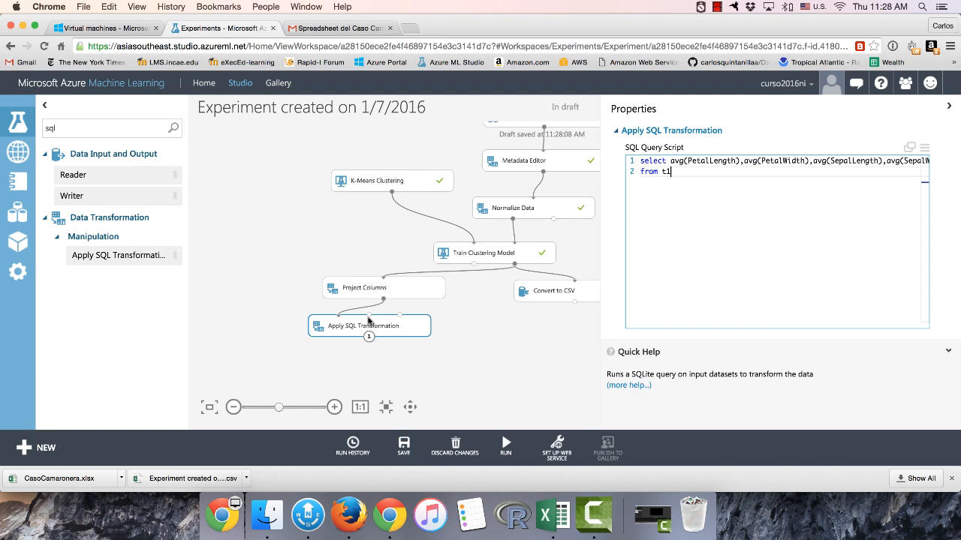
left_click(695, 175)
key("Return")
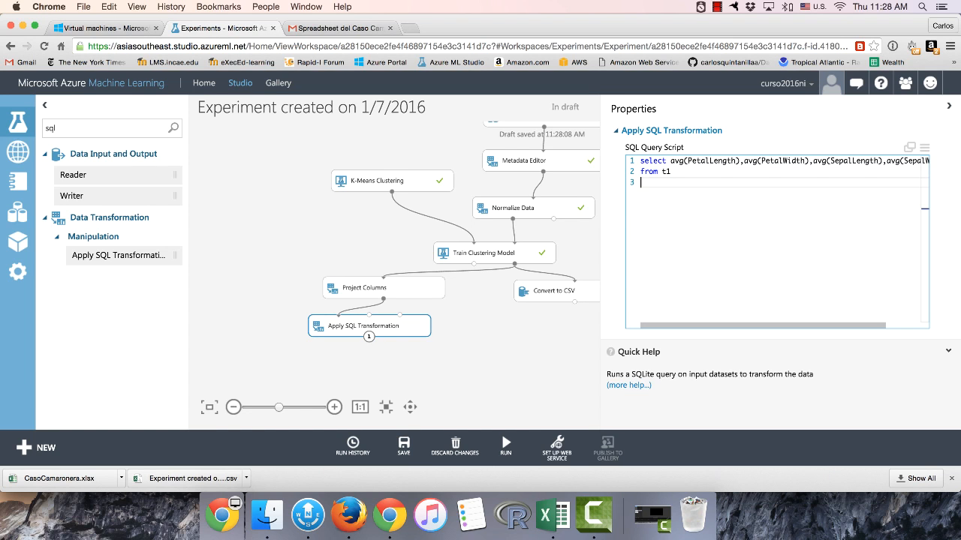
type("group by Assig")
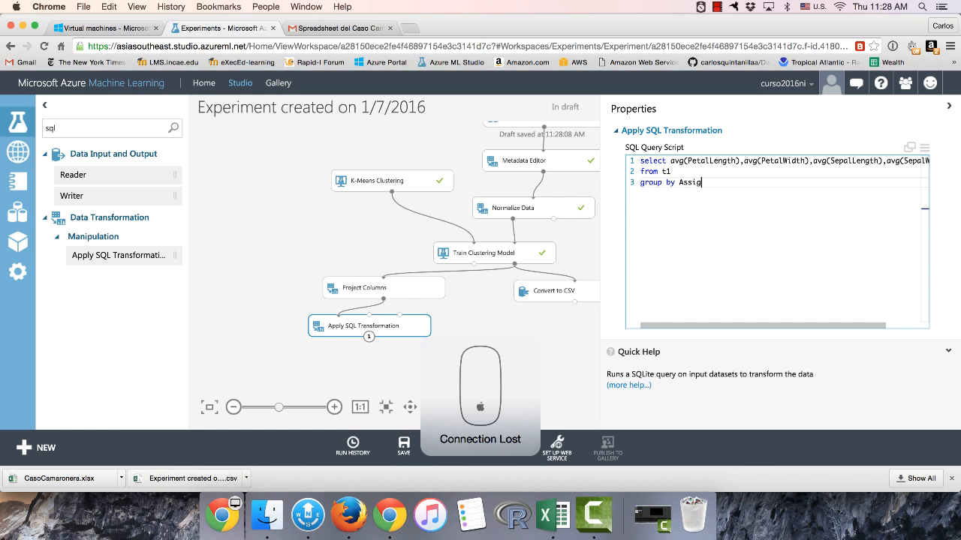
type("ments;")
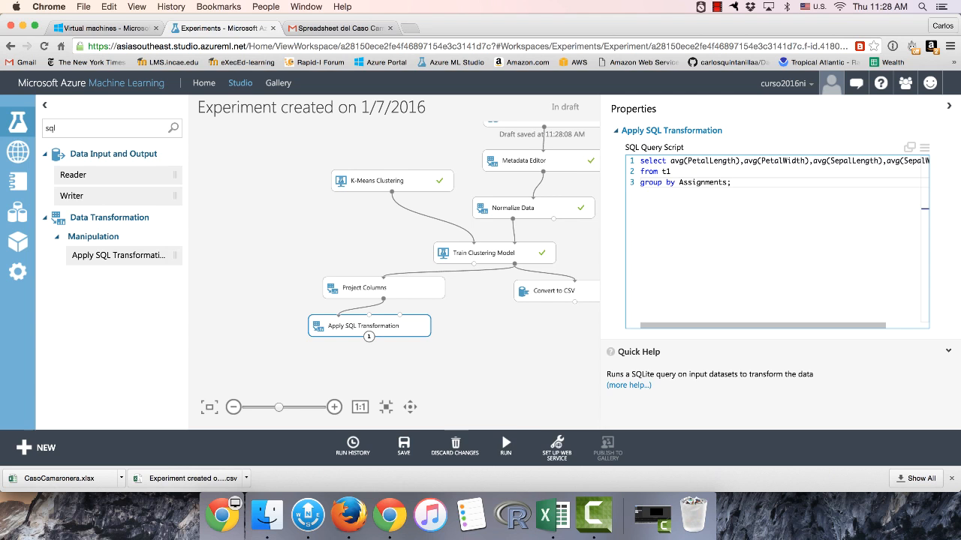
Run the experiment and visualize the Apply SQL Transformation results dataset, closing it after viewing the averages per cluster.
left_click(554, 353)
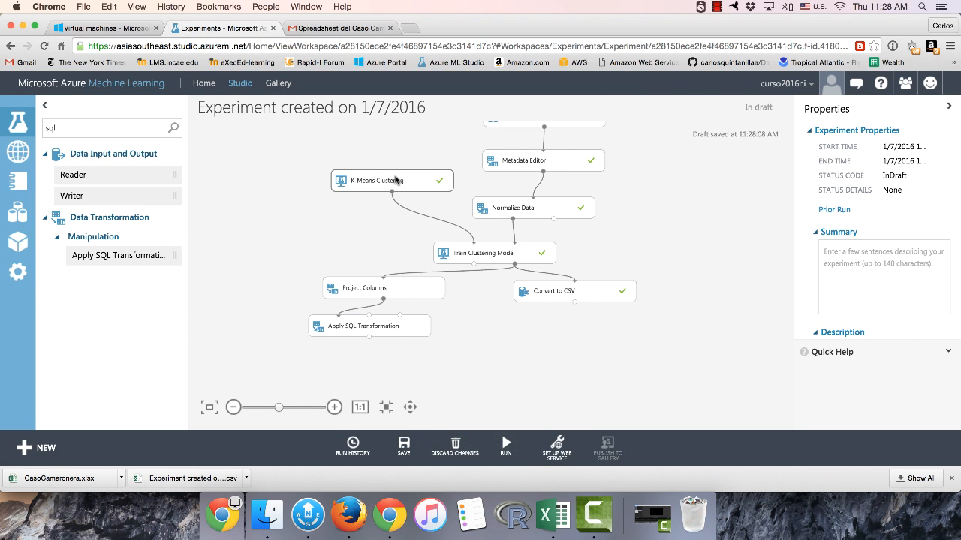
left_click(505, 445)
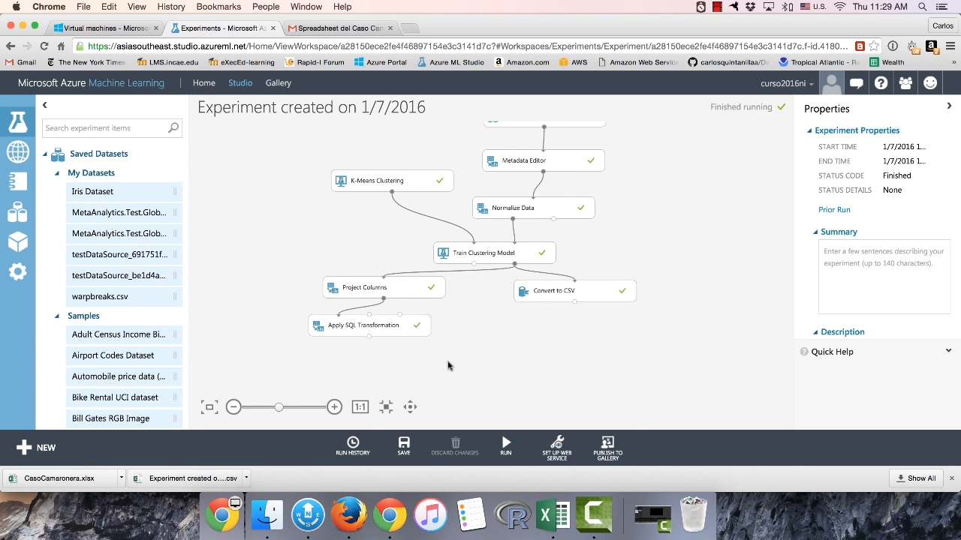
scroll(380, 343, "down", 1)
left_click(369, 337)
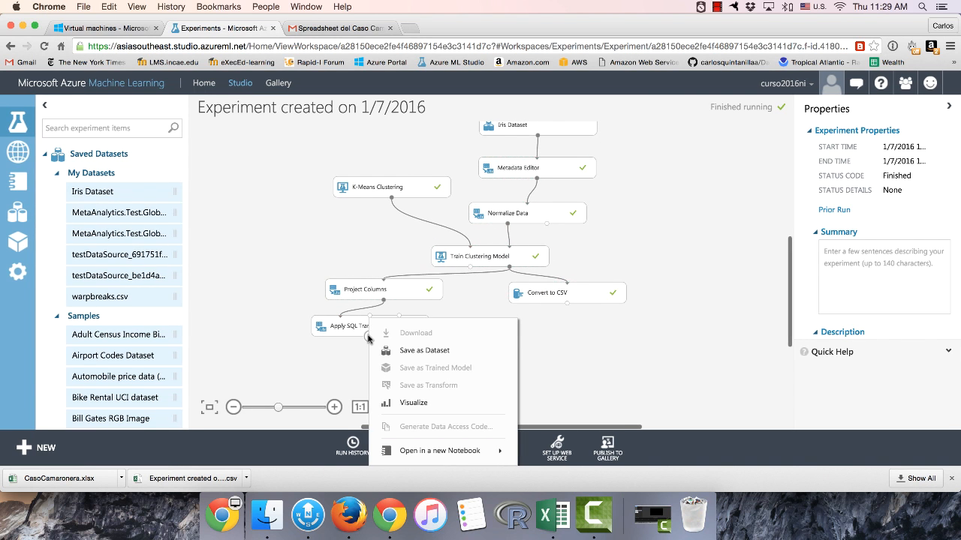
left_click(415, 405)
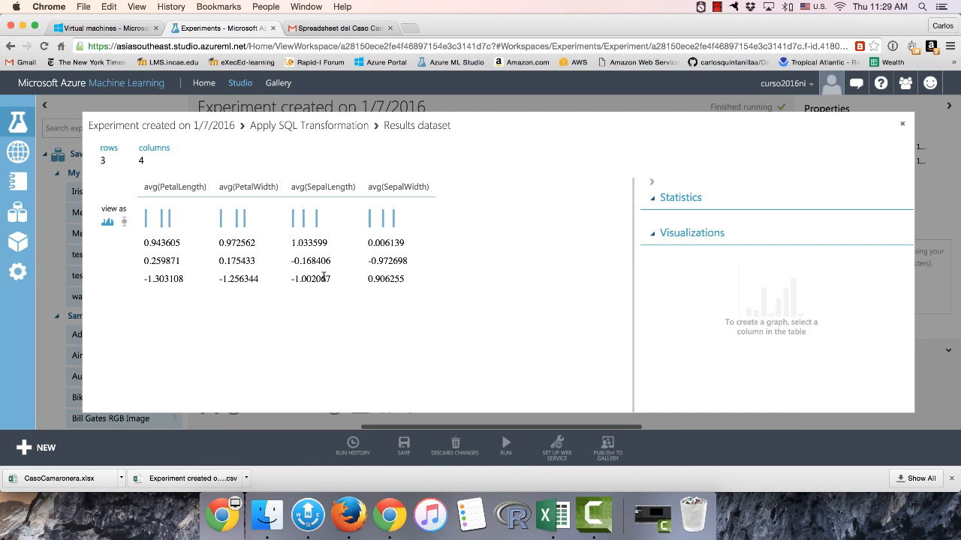
left_click(902, 124)
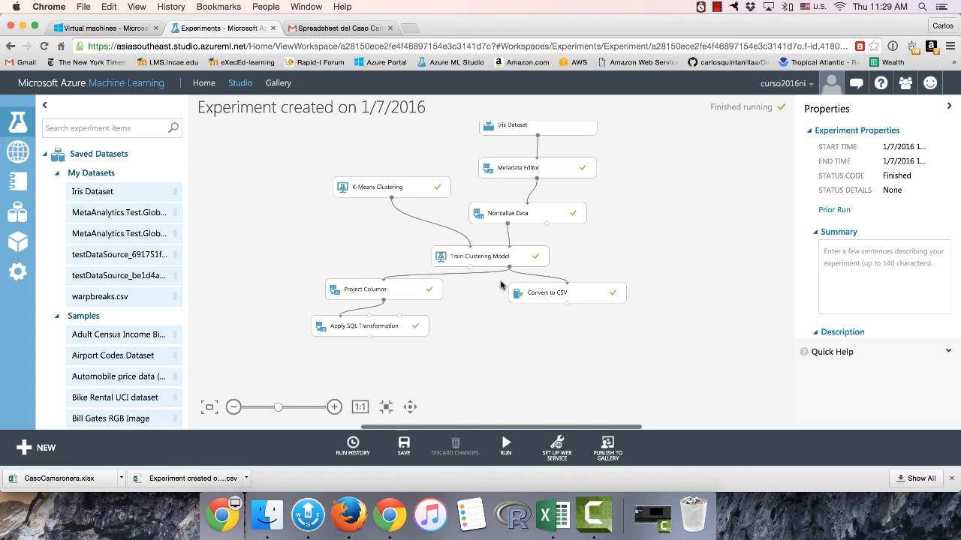
Replace the experiment's title with "Agrupamiento K-Means".
triple_click(327, 106)
type("Agu")
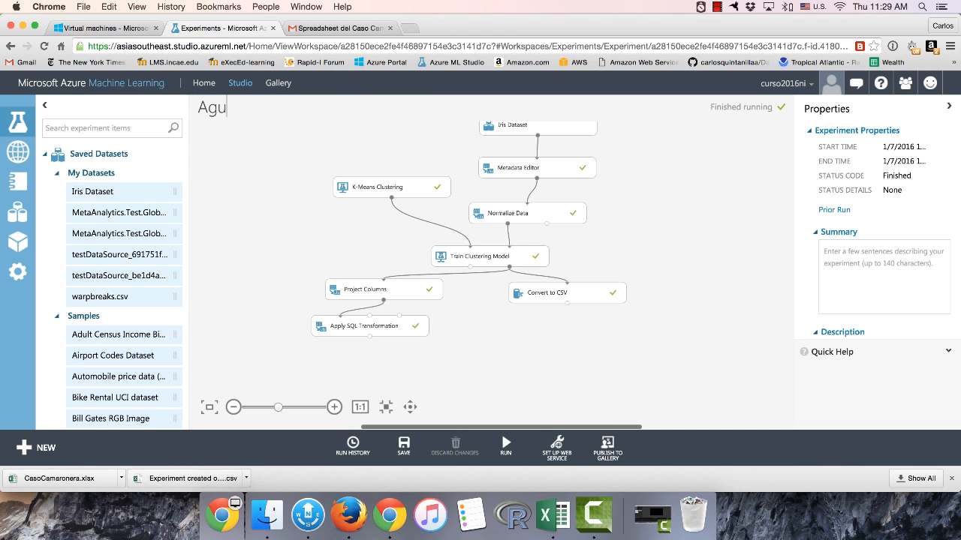
key("BackSpace")
type("rupamient")
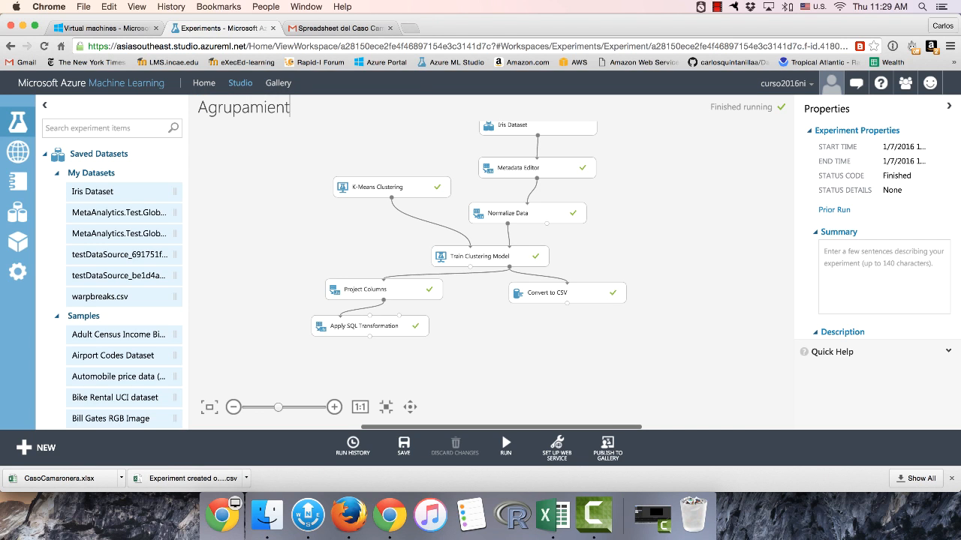
type("o K-Means")
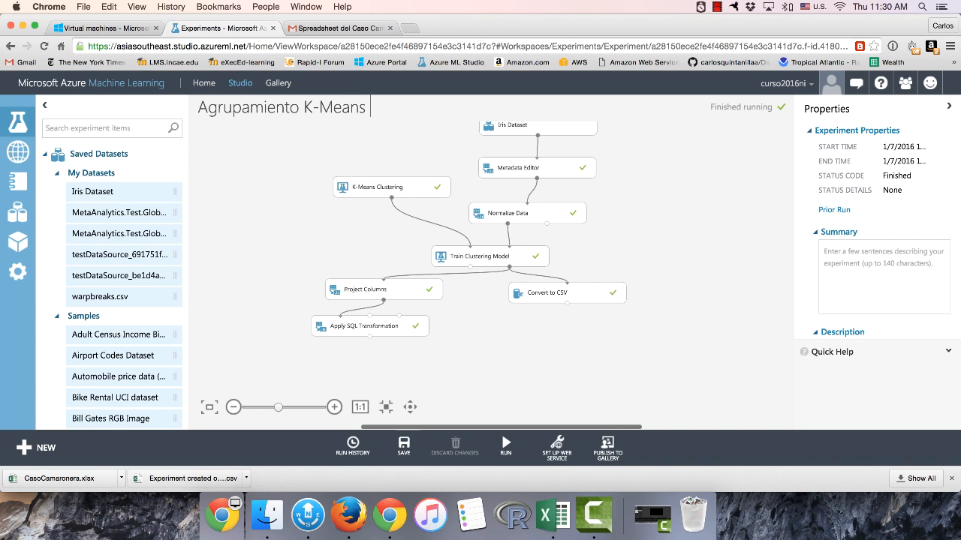